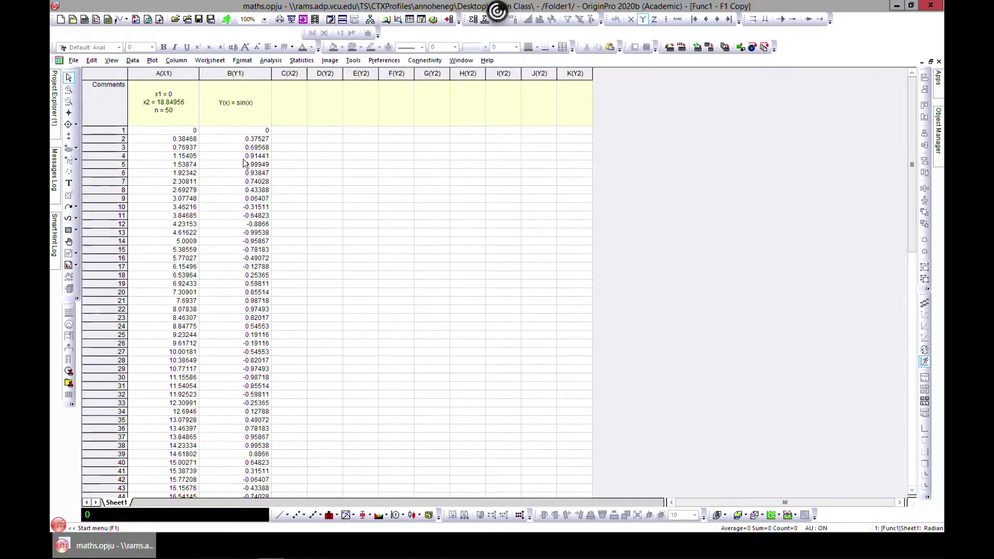
Step: Open the Simple Column Math dialog from Analysis > Mathematics and move it clear of the data
mouse_move(497, 10)
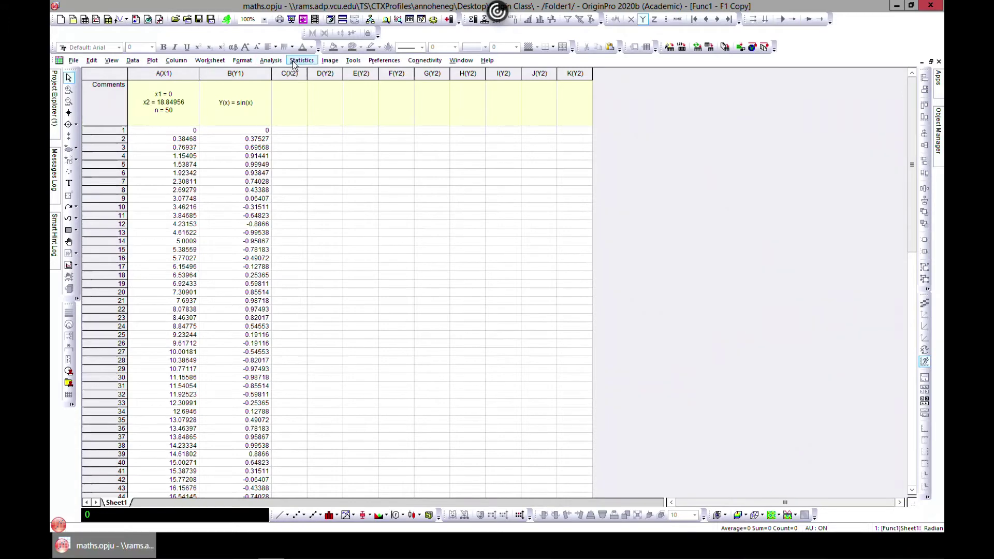
left_click(270, 60)
mouse_move(362, 71)
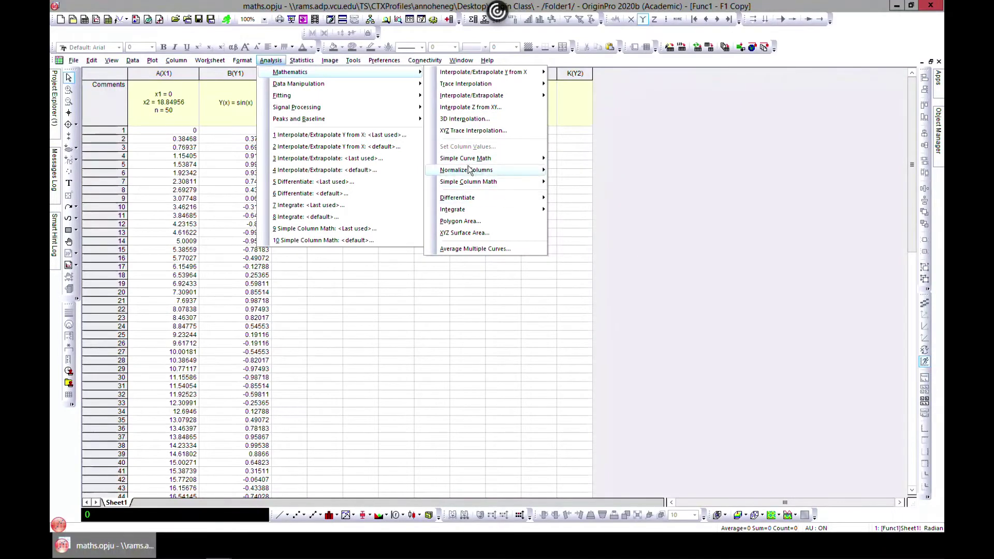
mouse_move(473, 187)
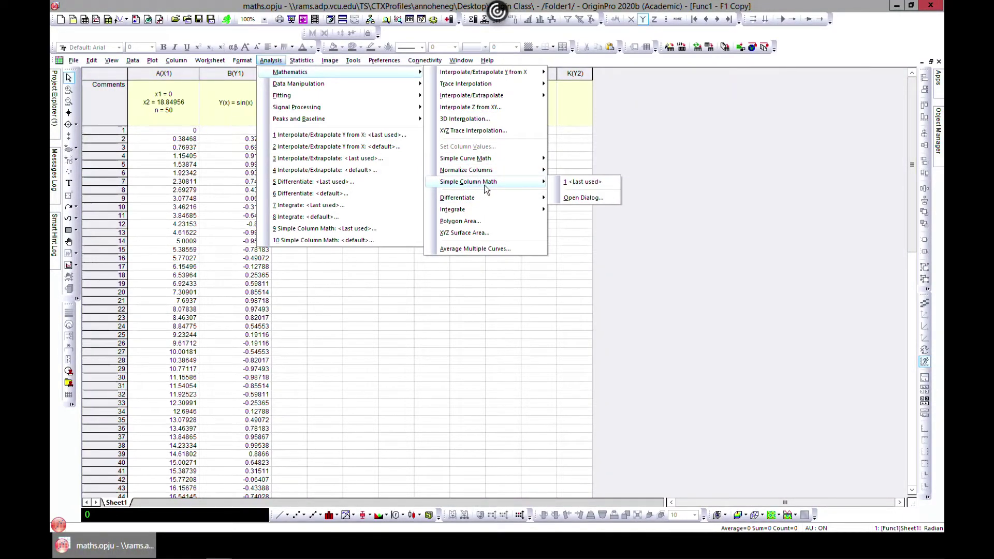
left_click(569, 198)
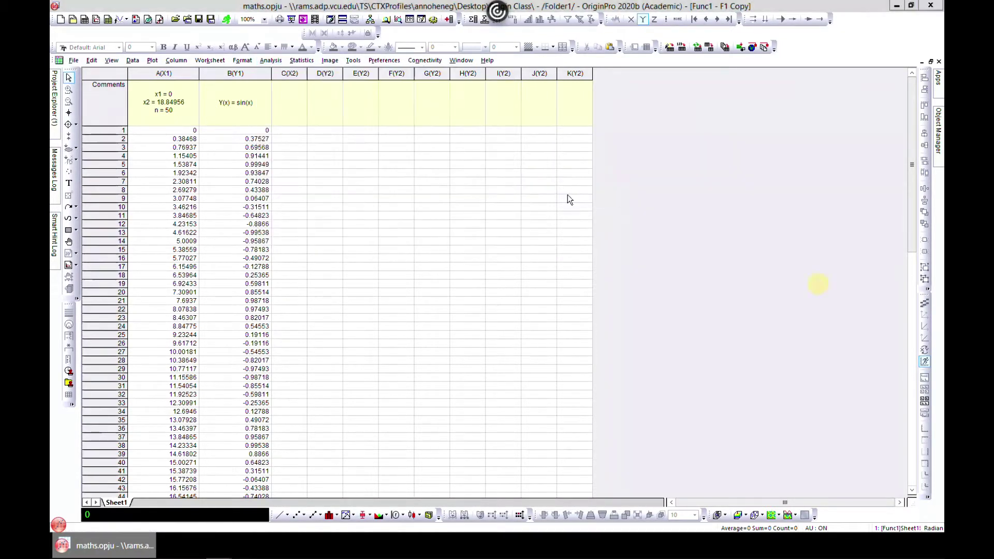
left_click_drag(510, 187, 544, 146)
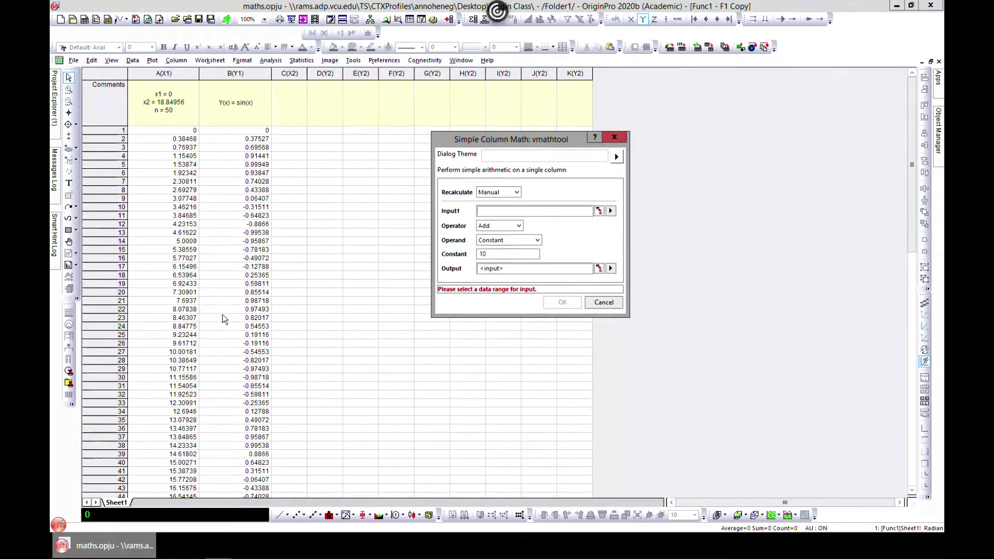
Step: Calculate column A plus constant 10 into column E with Simple Column Math
left_click(611, 211)
left_click(640, 212)
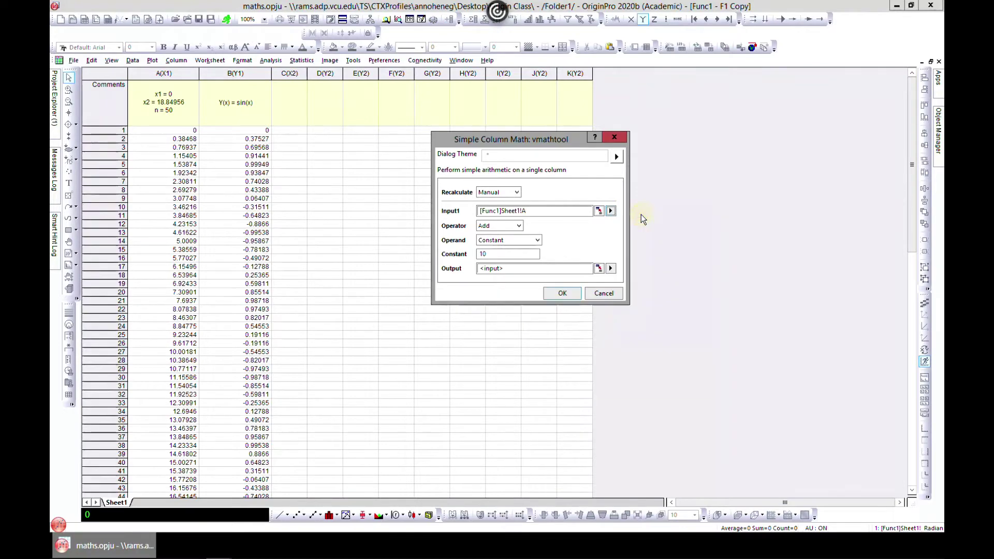
left_click(519, 227)
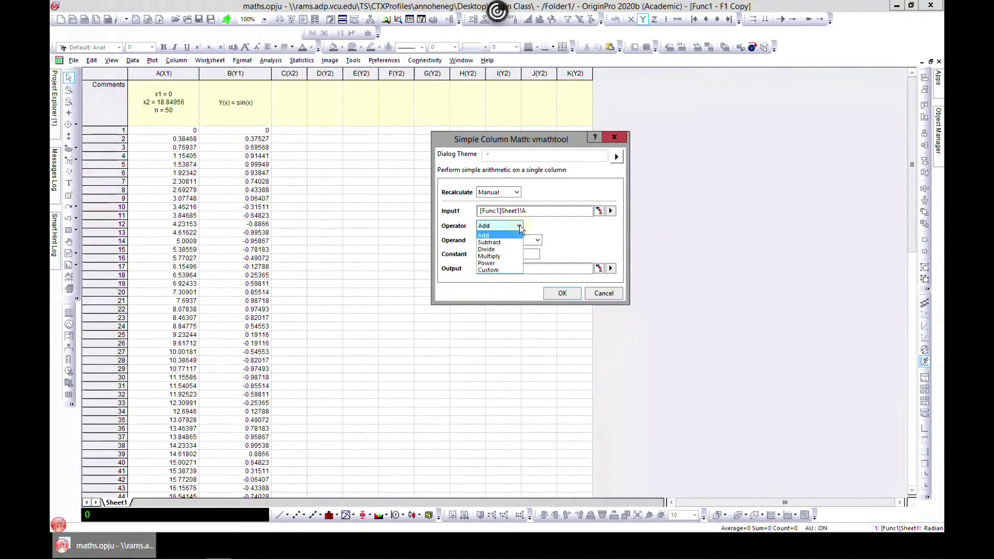
left_click(510, 236)
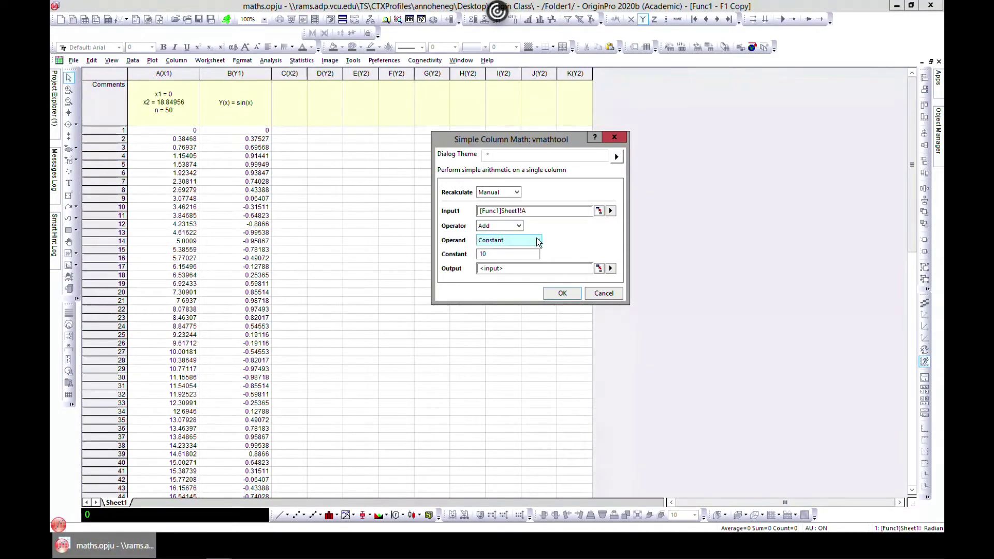
left_click(538, 240)
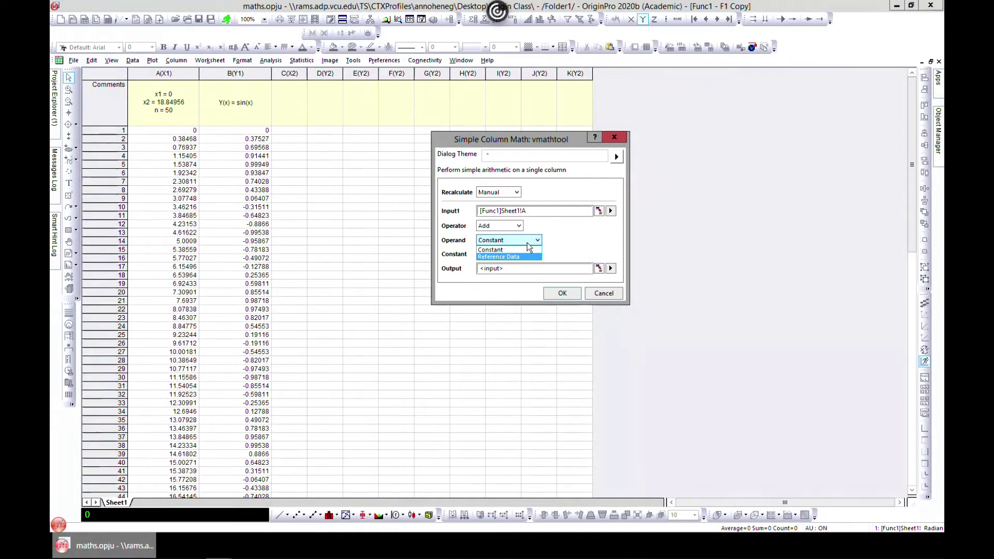
left_click(494, 250)
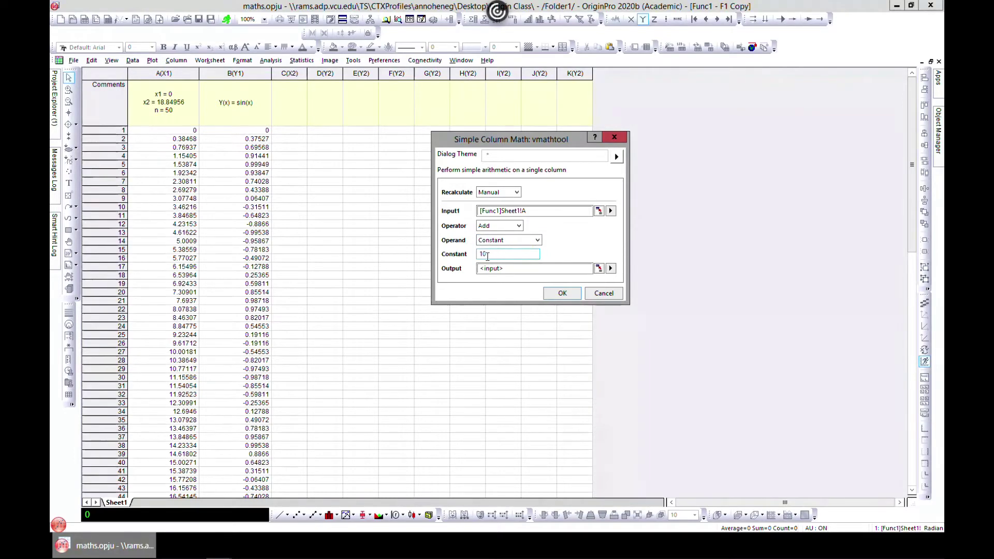
left_click(610, 269)
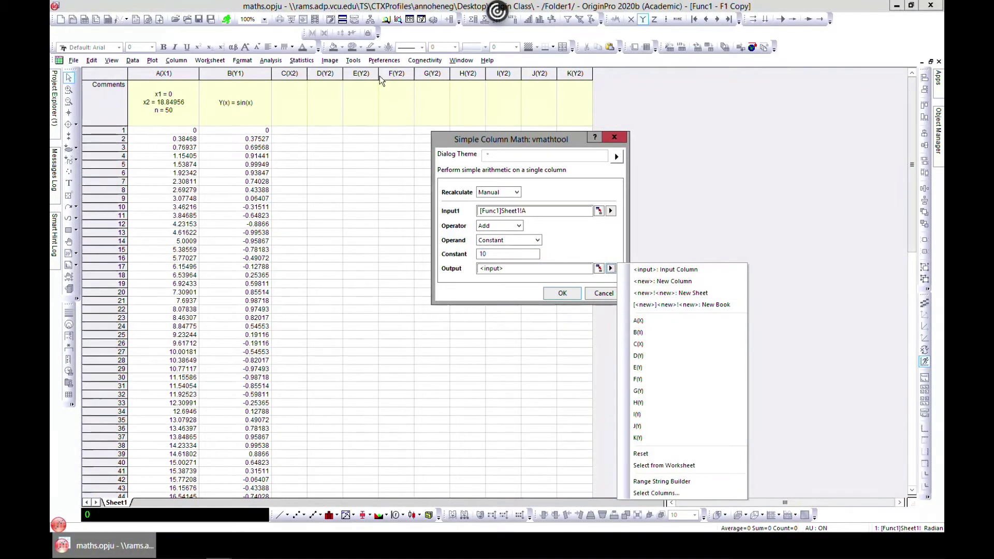
left_click(645, 367)
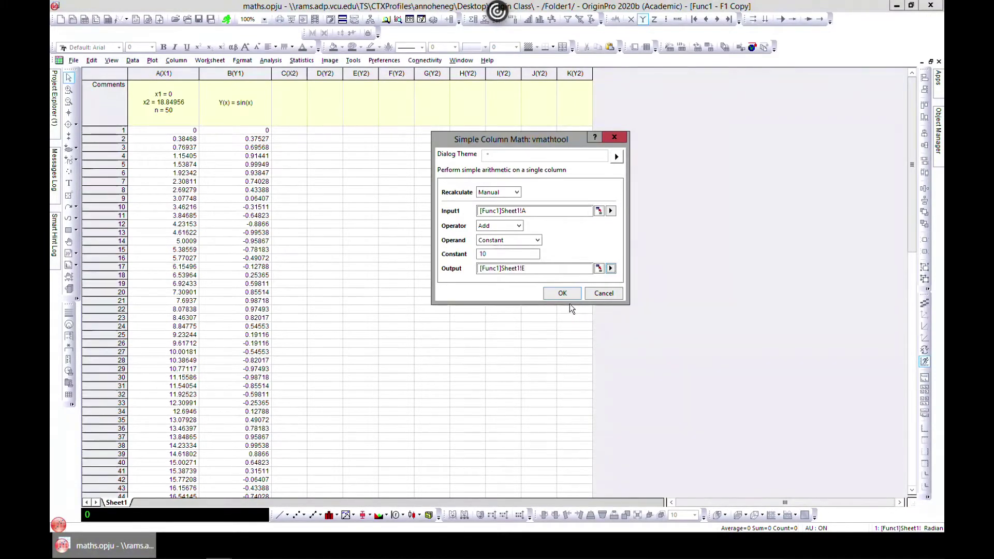
left_click(562, 292)
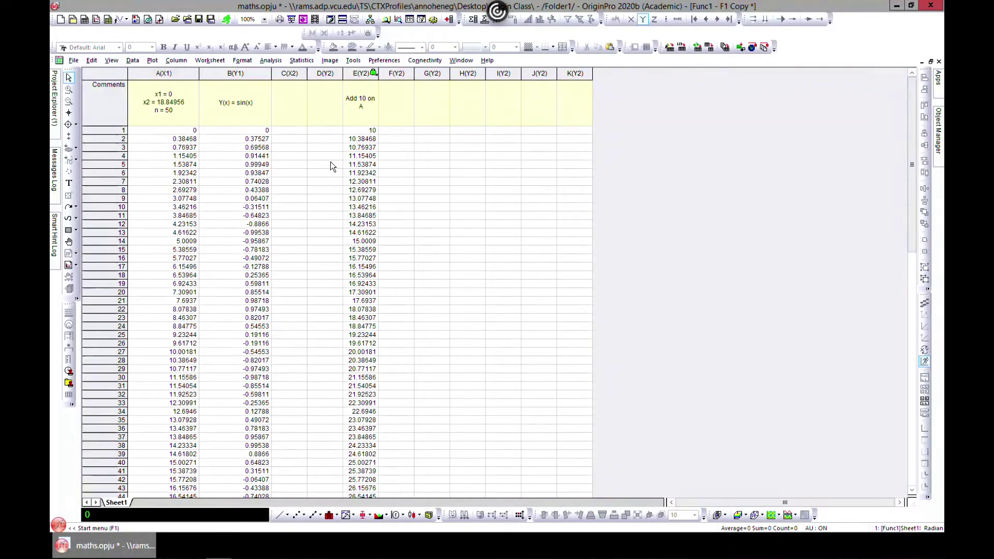
Step: Change column E's operand from constant 10 to column B as reference data
left_click(373, 74)
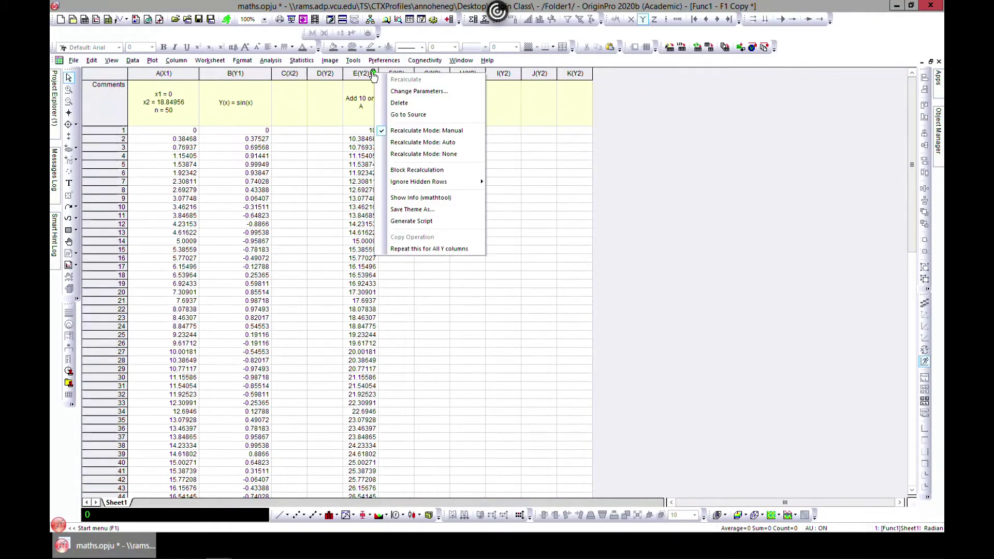
left_click(408, 86)
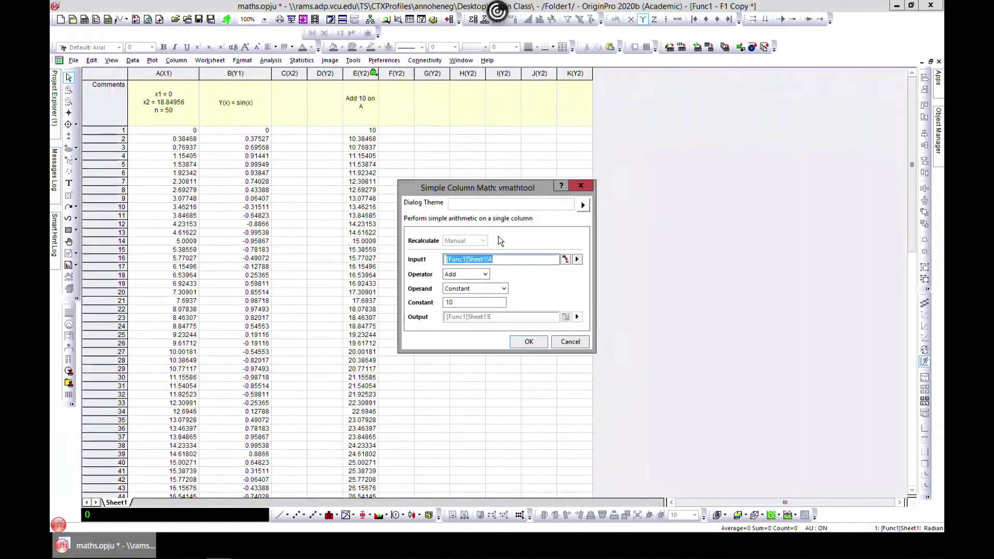
left_click(503, 288)
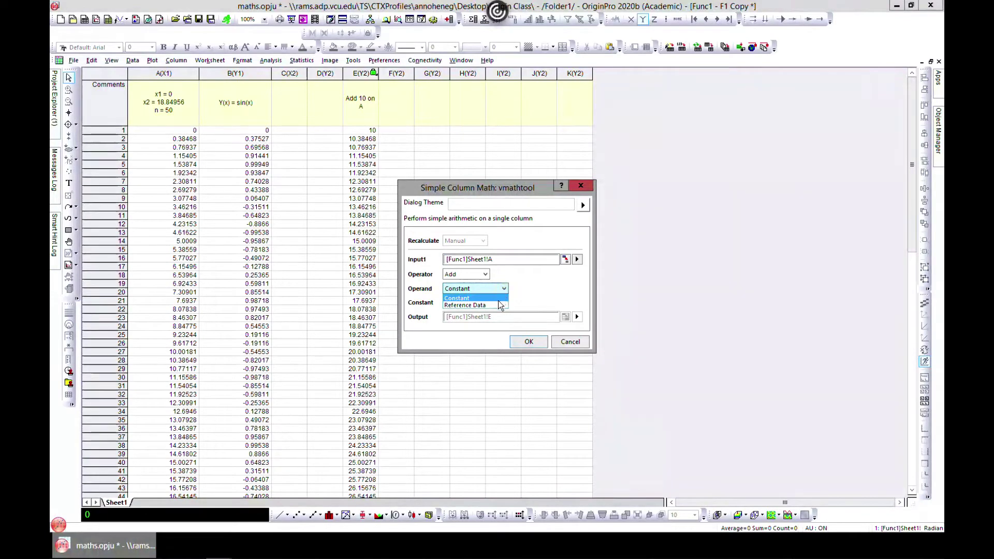
left_click(496, 303)
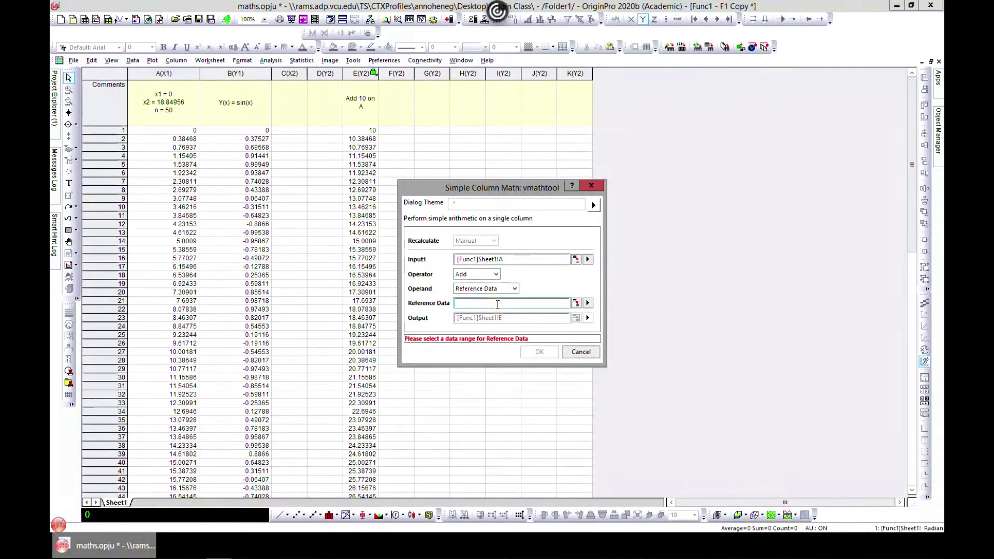
left_click(588, 304)
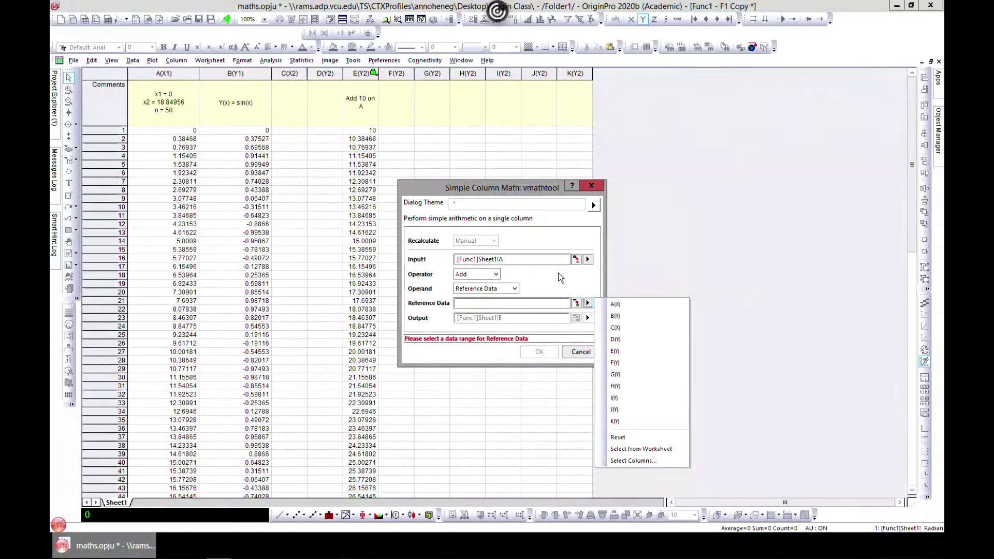
left_click(621, 320)
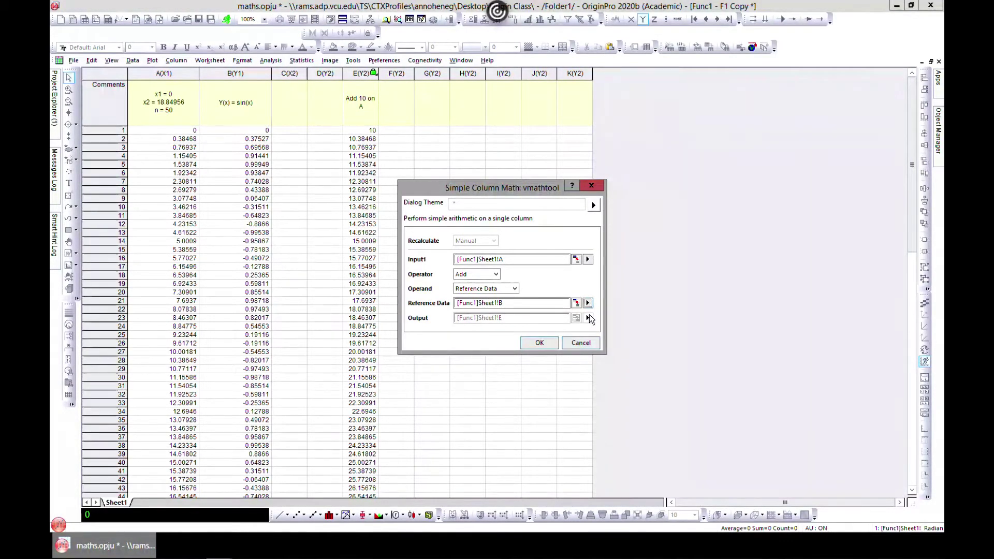
left_click(540, 343)
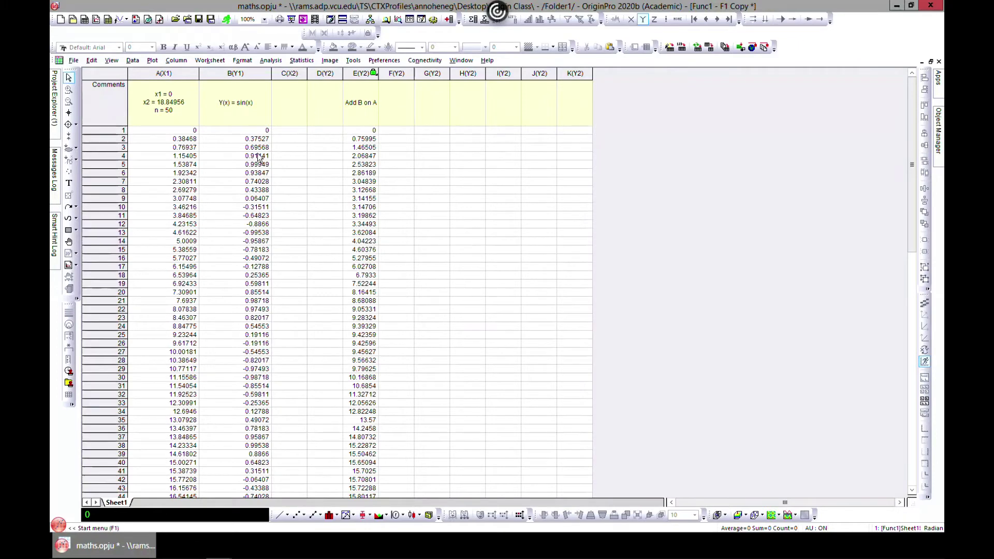
left_click(374, 73)
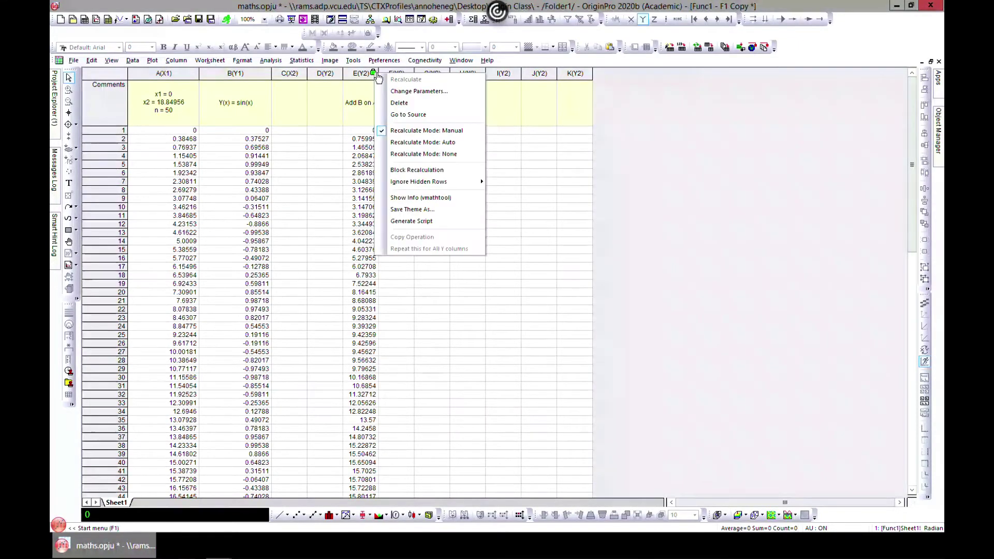
left_click(399, 92)
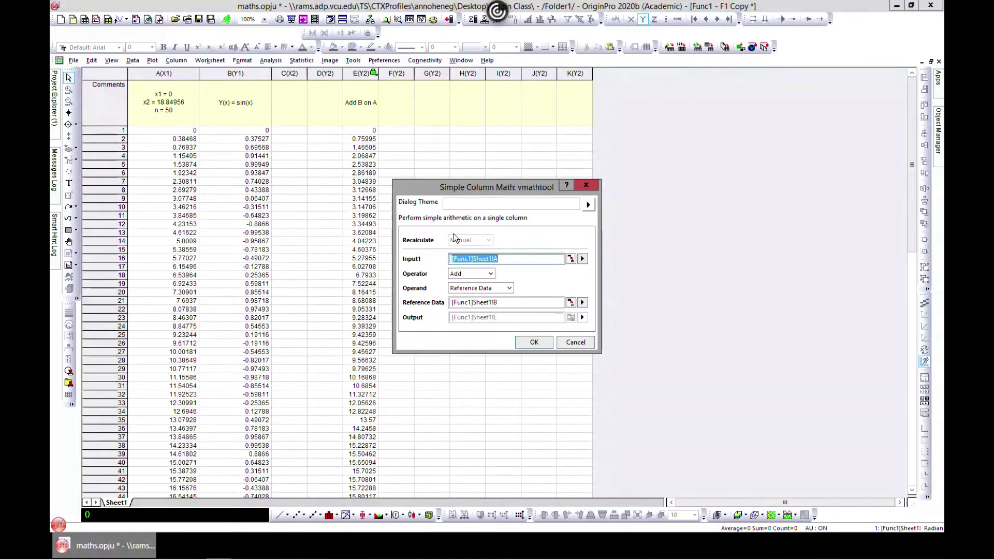
left_click(489, 273)
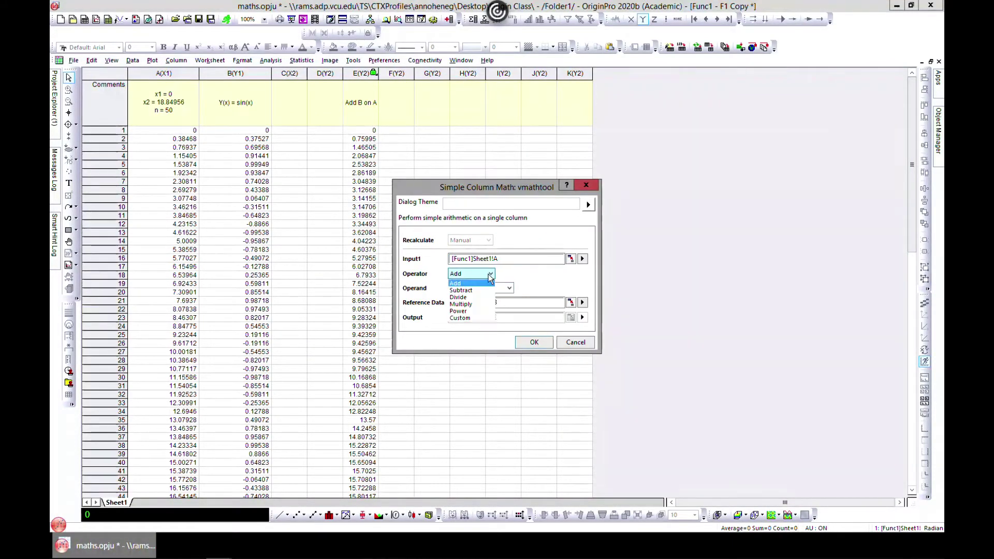
left_click(468, 317)
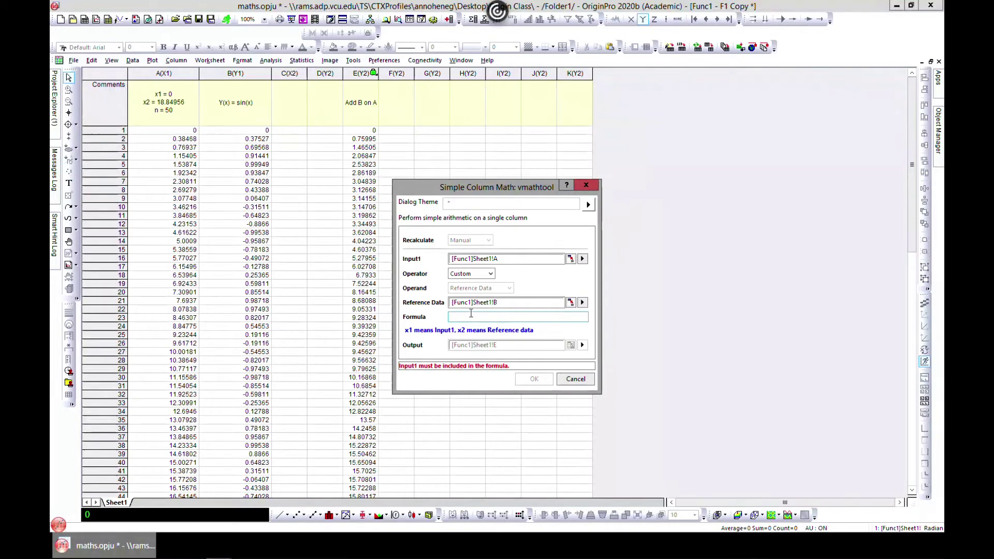
left_click(575, 380)
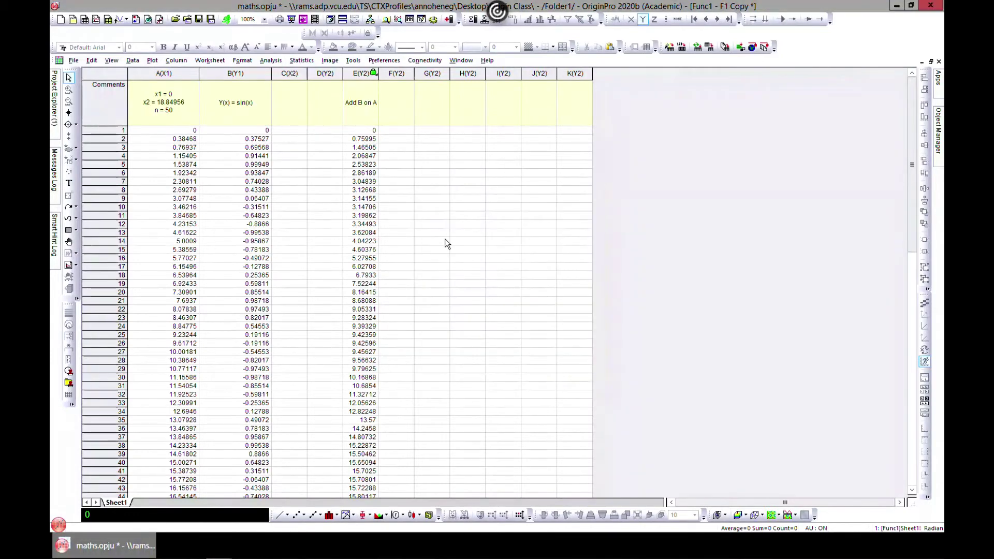
Step: Select column A, reopen column E's Add B on A parameters, and open the Column Browser
left_click(166, 78)
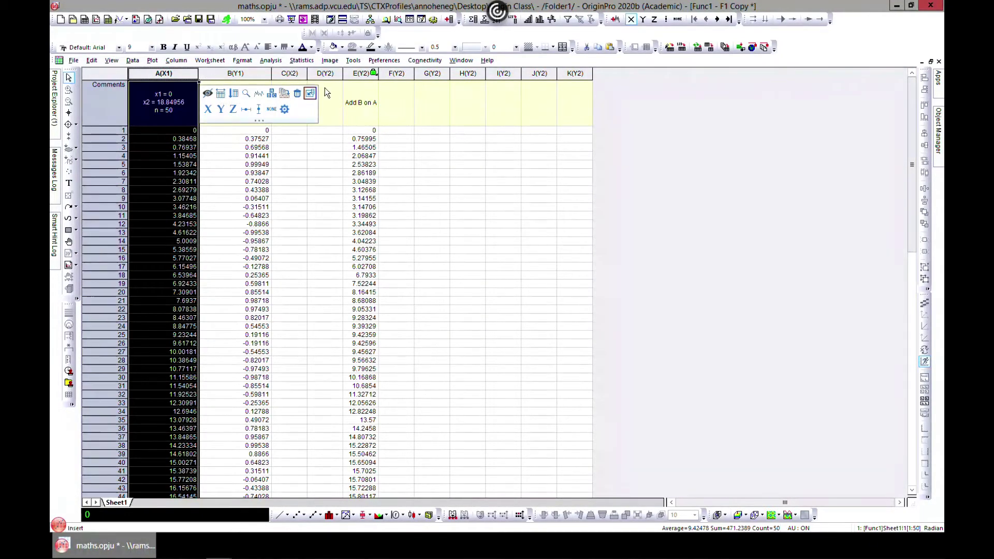
left_click(374, 75)
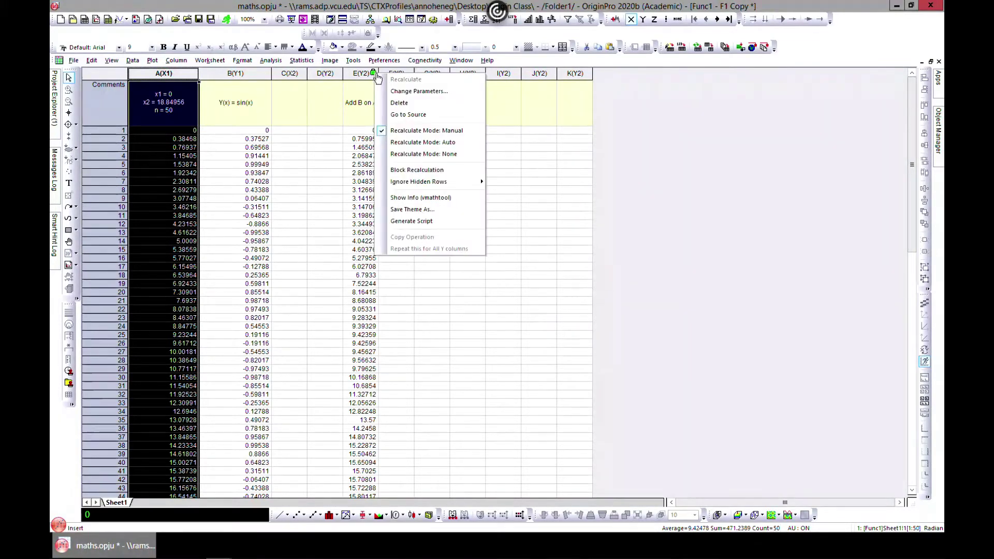
left_click(421, 89)
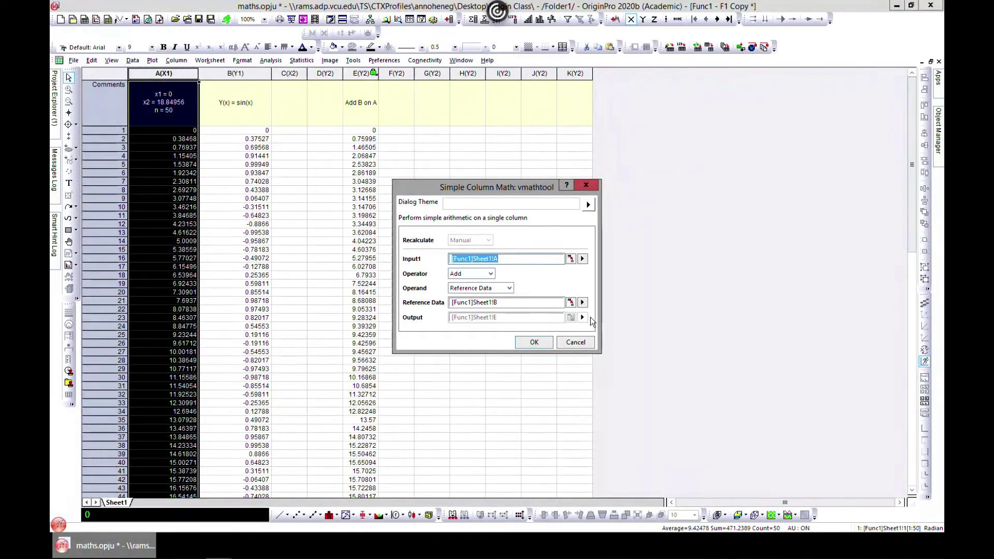
left_click(582, 302)
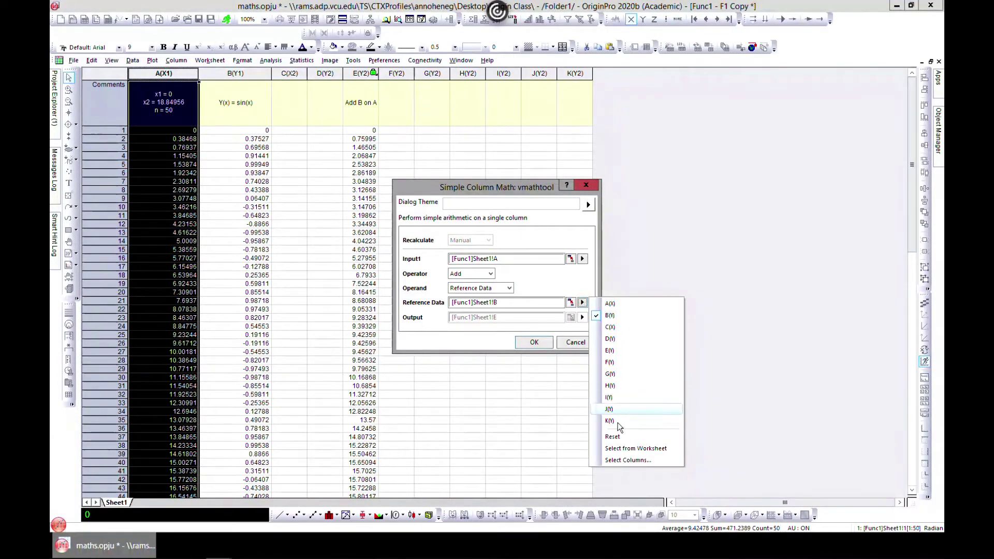
left_click(624, 460)
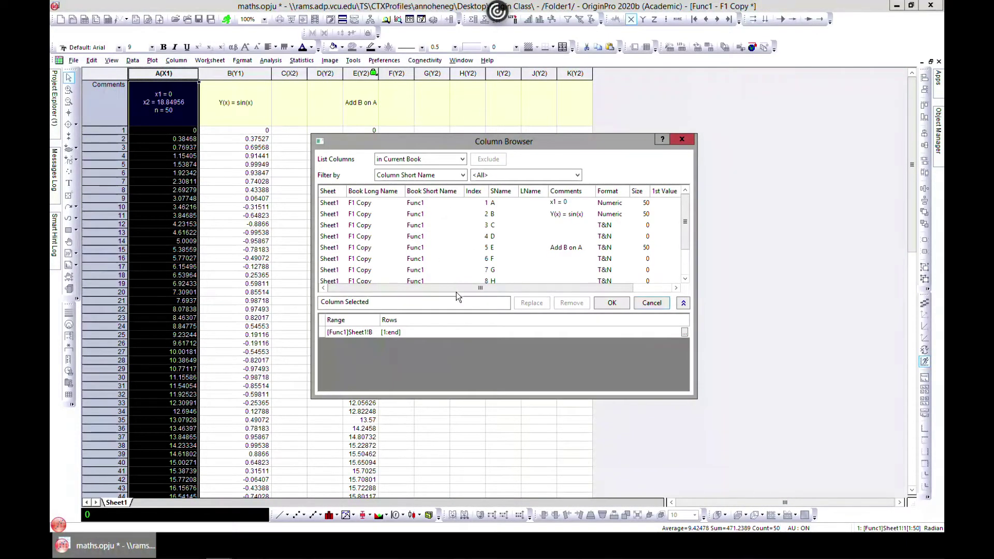
Step: Restrict column B's reference range to rows 1–10 and recalculate column E
left_click(402, 330)
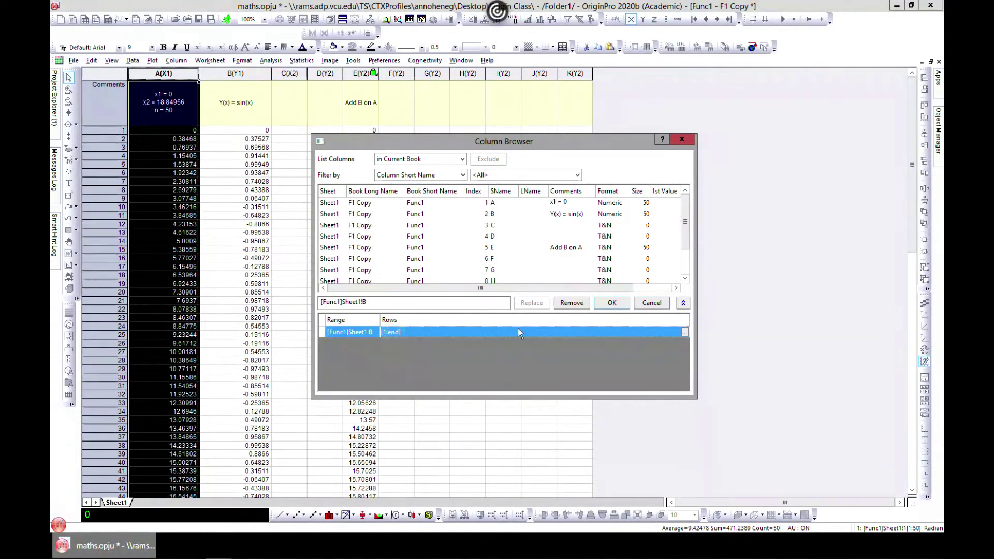
left_click(684, 332)
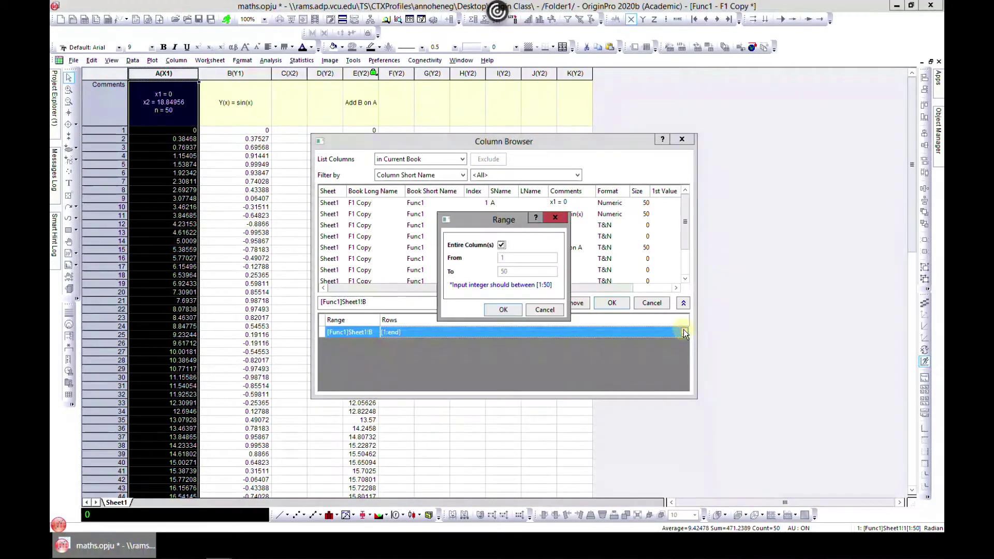
left_click_drag(508, 223, 556, 157)
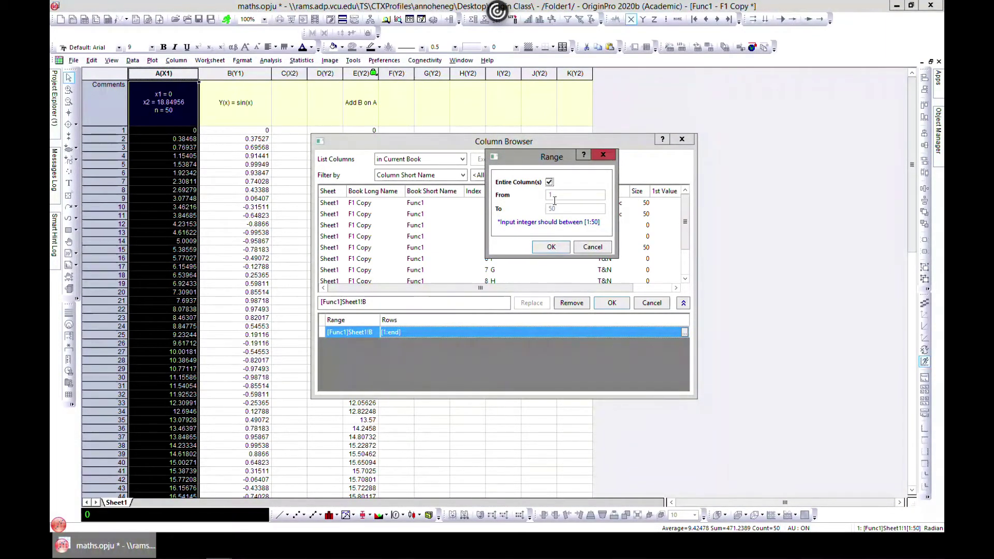
left_click(549, 182)
double_click(556, 194)
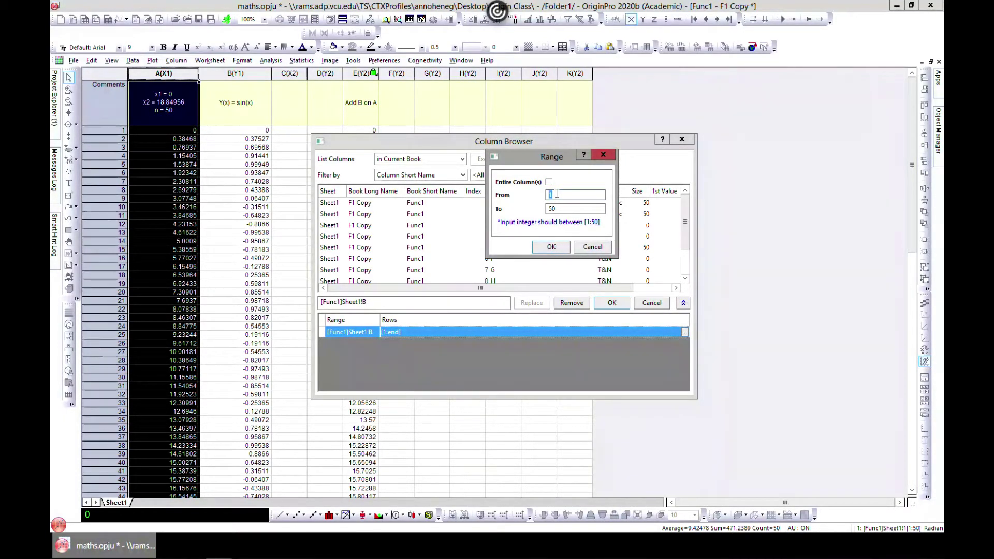
double_click(558, 209)
type("10")
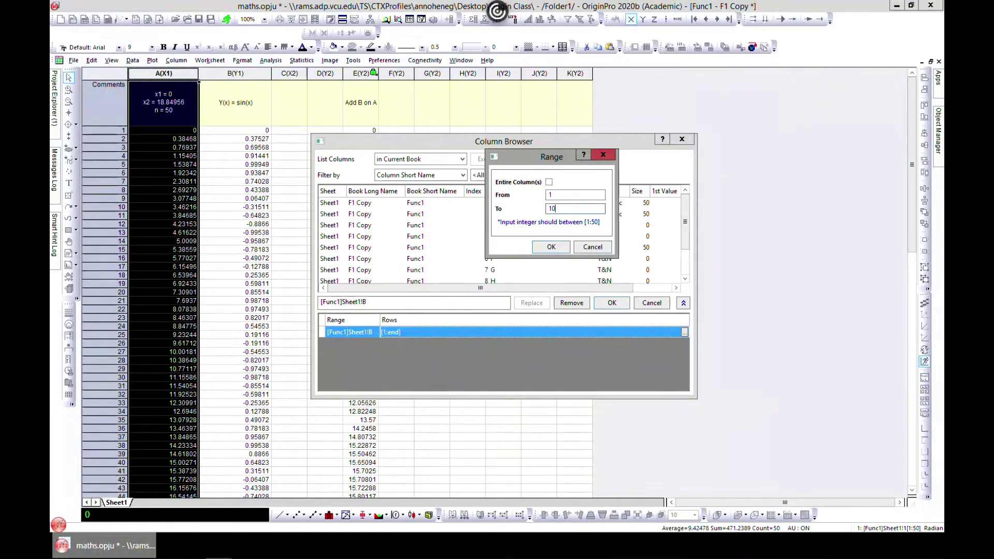
left_click(552, 247)
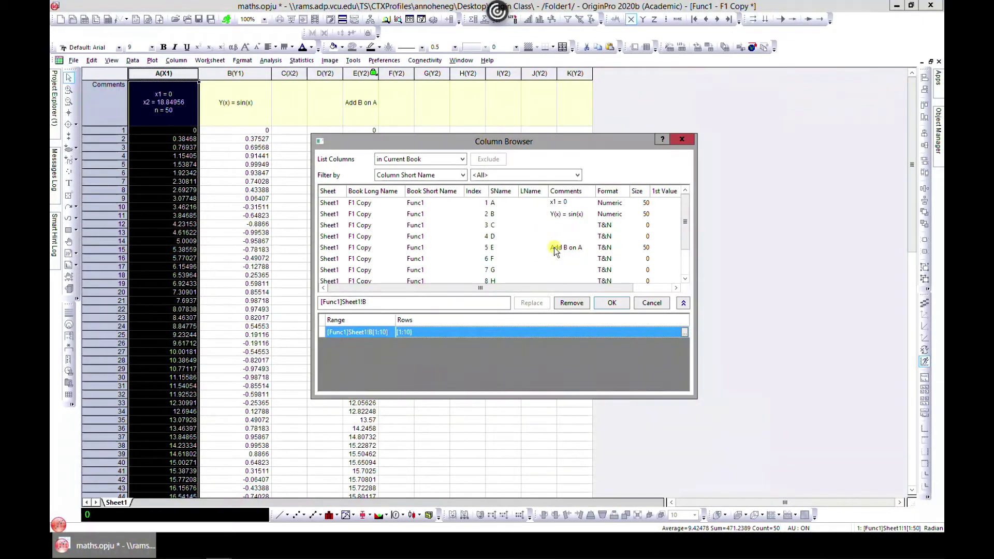
left_click(608, 304)
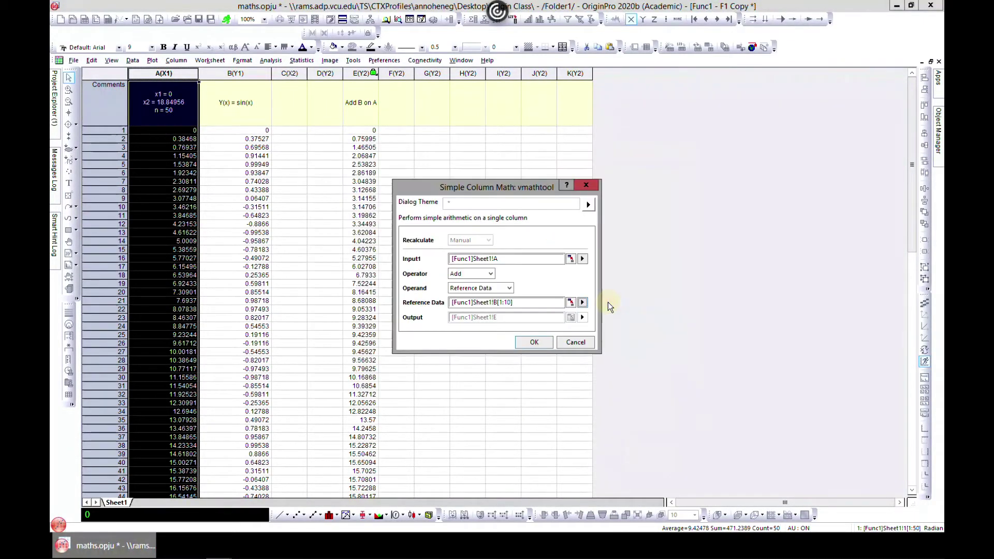
left_click(534, 339)
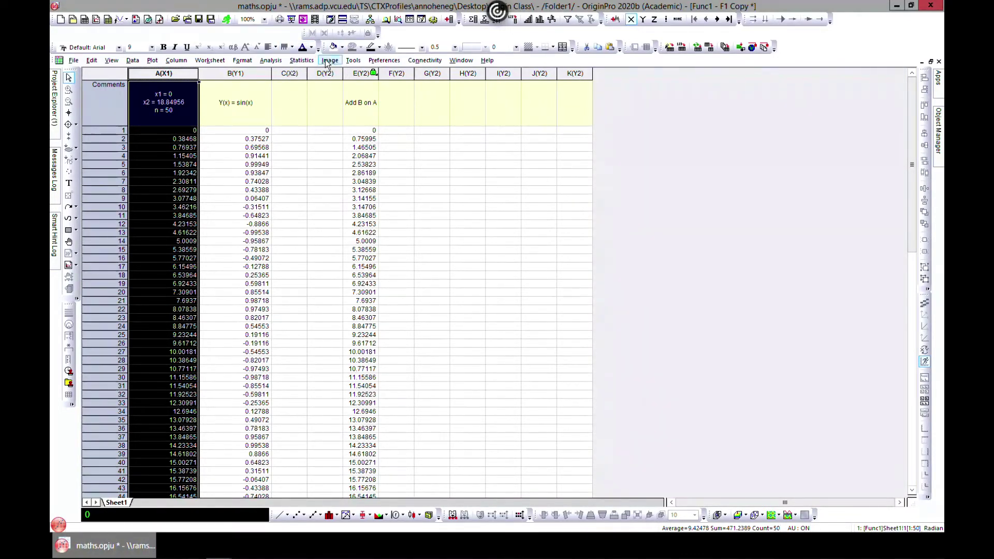
left_click(279, 61)
left_click(277, 62)
left_click(275, 63)
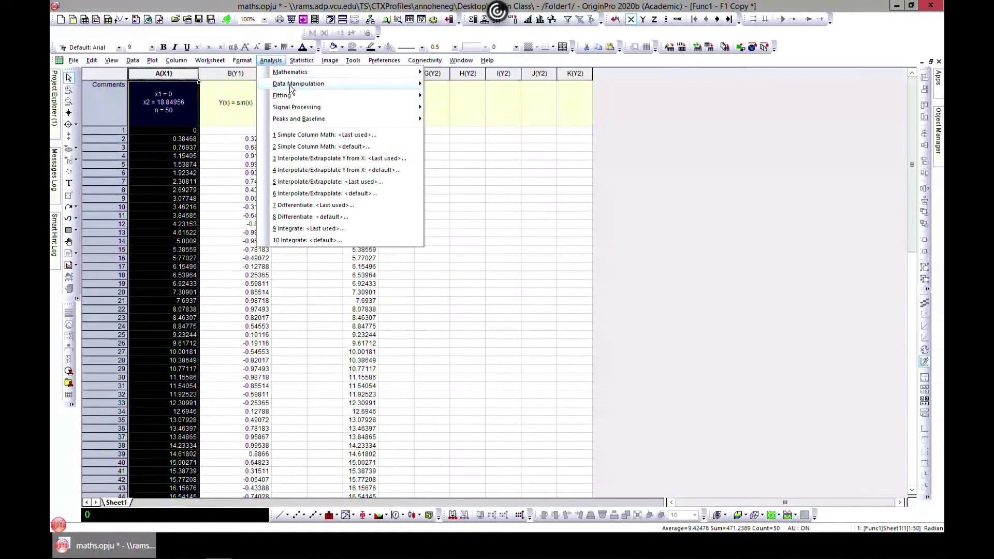
mouse_move(370, 77)
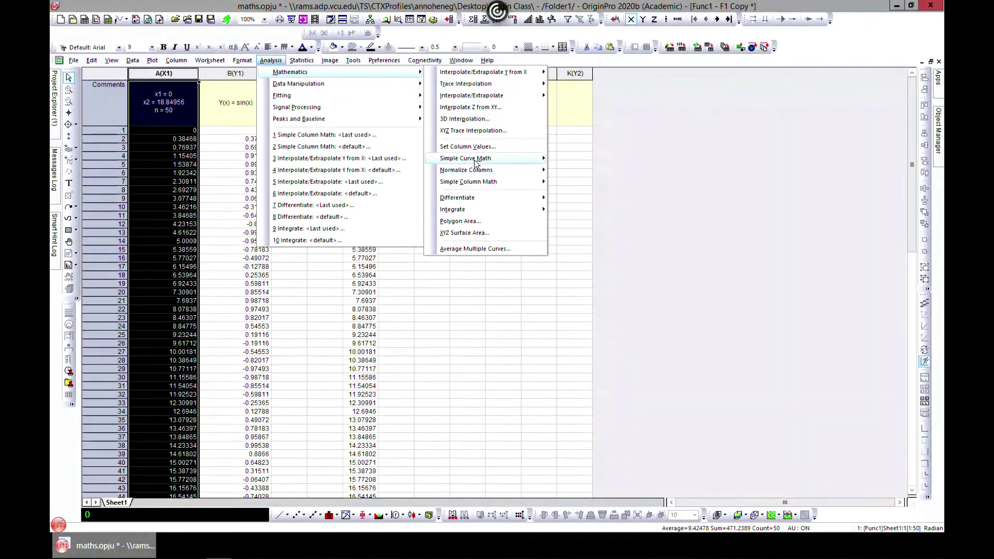
mouse_move(474, 173)
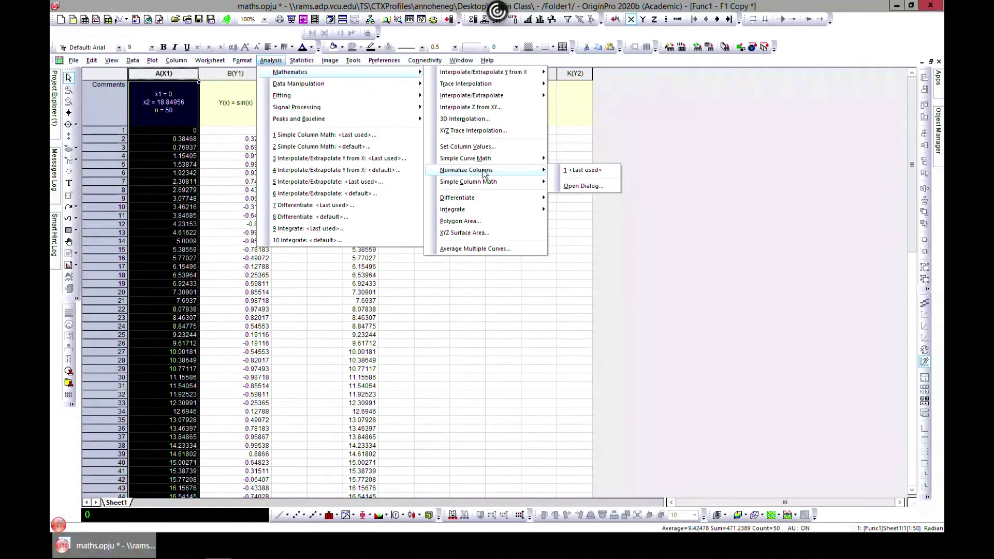
left_click(582, 186)
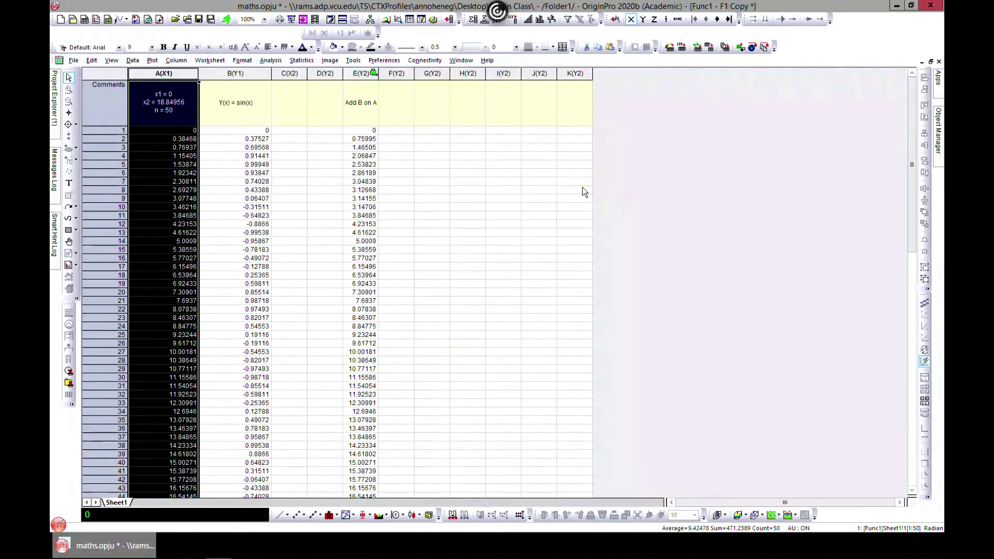
left_click_drag(551, 194, 591, 120)
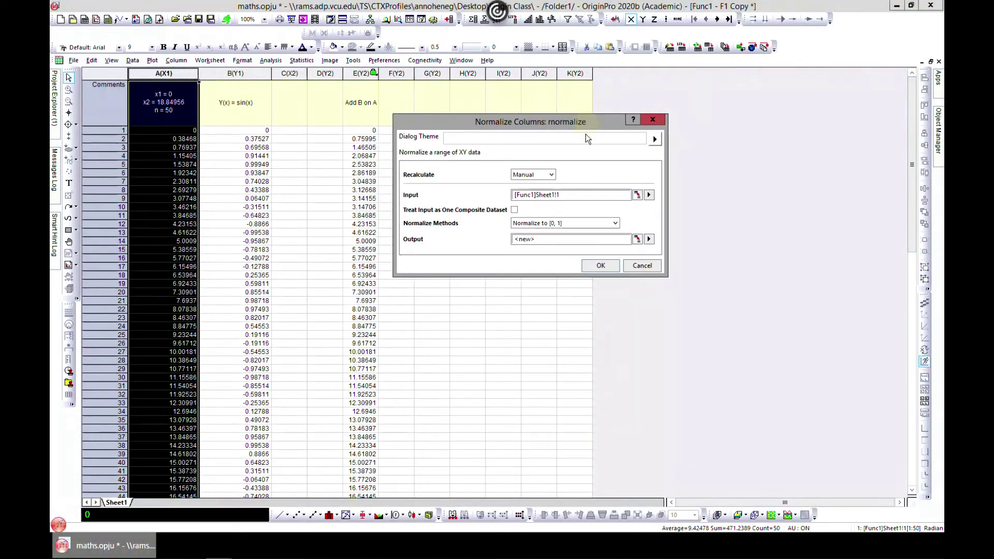
left_click(648, 195)
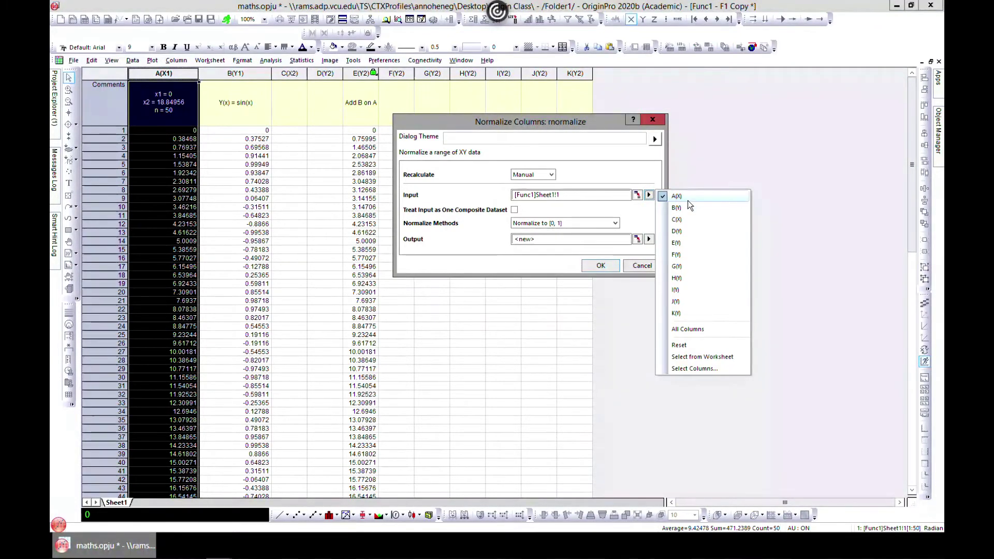
left_click(653, 123)
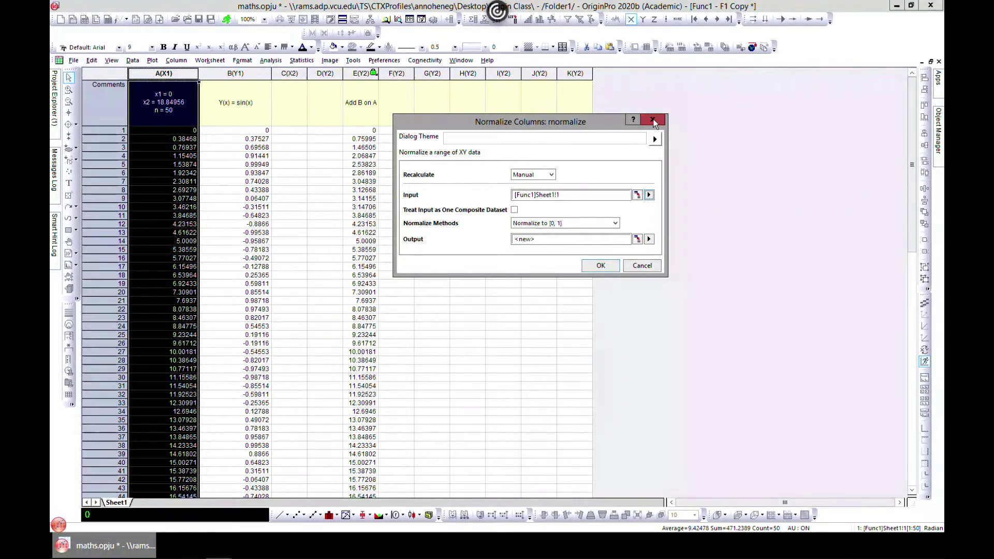
left_click(652, 123)
Step: Enter the values 1, 2 and 3 into cells G1, G2 and G3
left_click(428, 125)
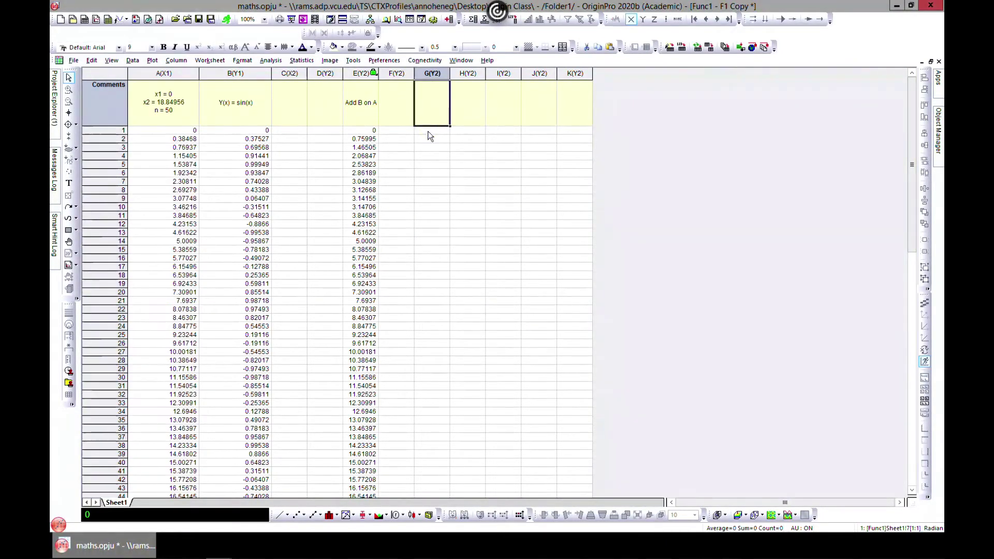
left_click(427, 131)
type("1")
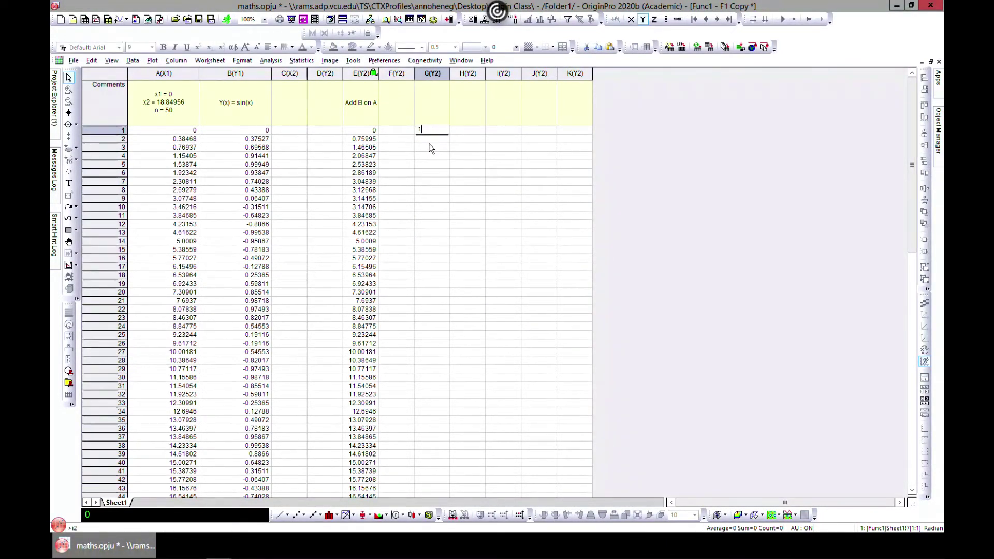
left_click(429, 147)
left_click(436, 138)
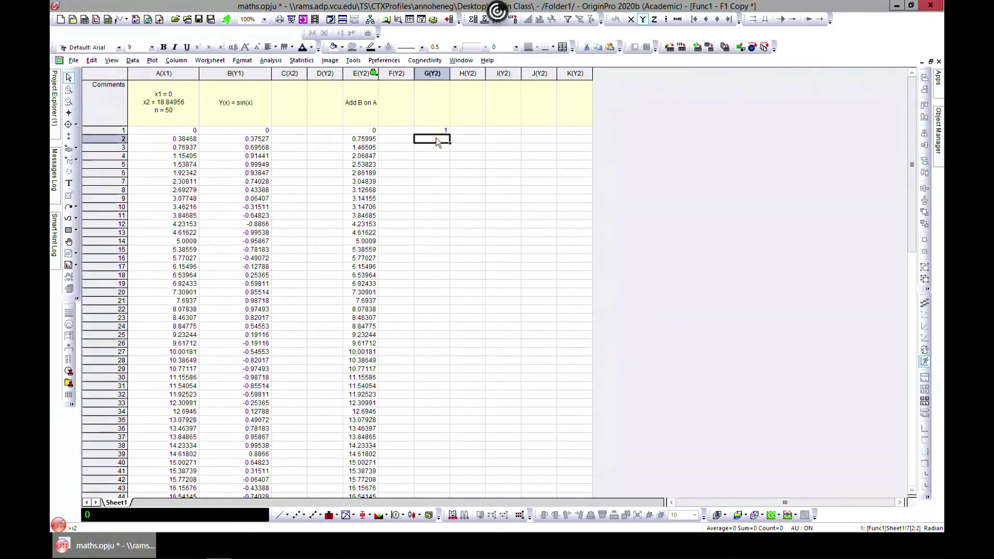
type("2")
key("Return")
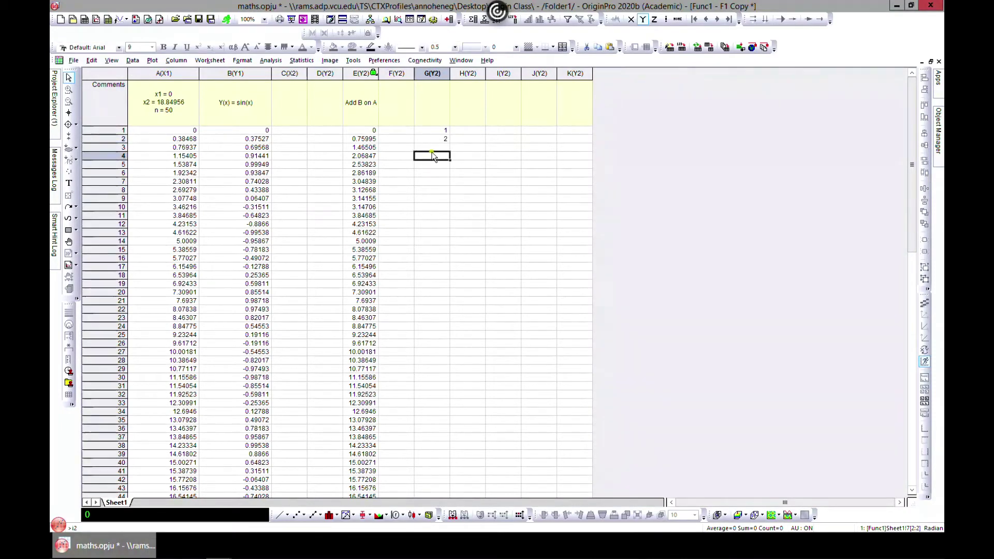
type("3")
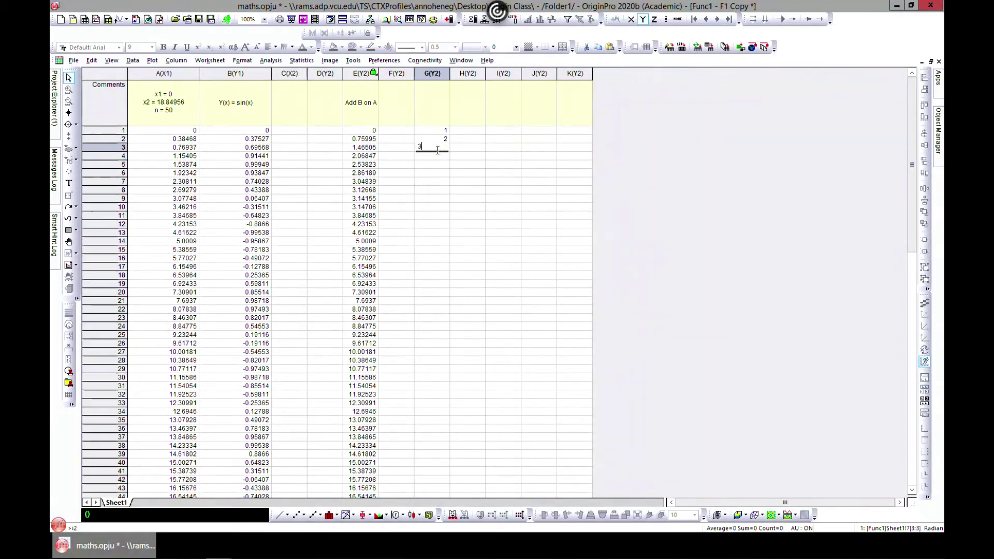
left_click(645, 129)
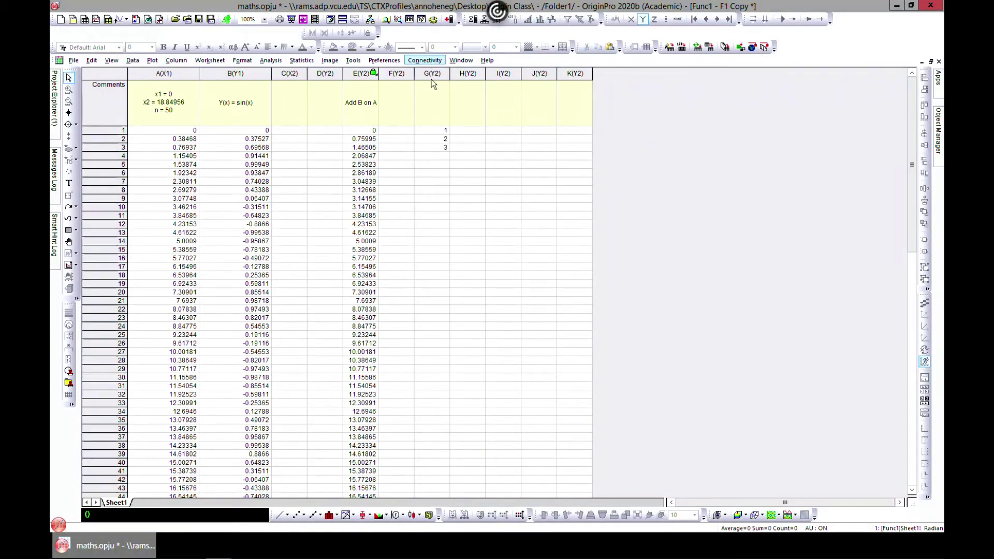
Step: Open the Normalize Columns dialog from Analysis > Mathematics and move it aside
left_click(272, 60)
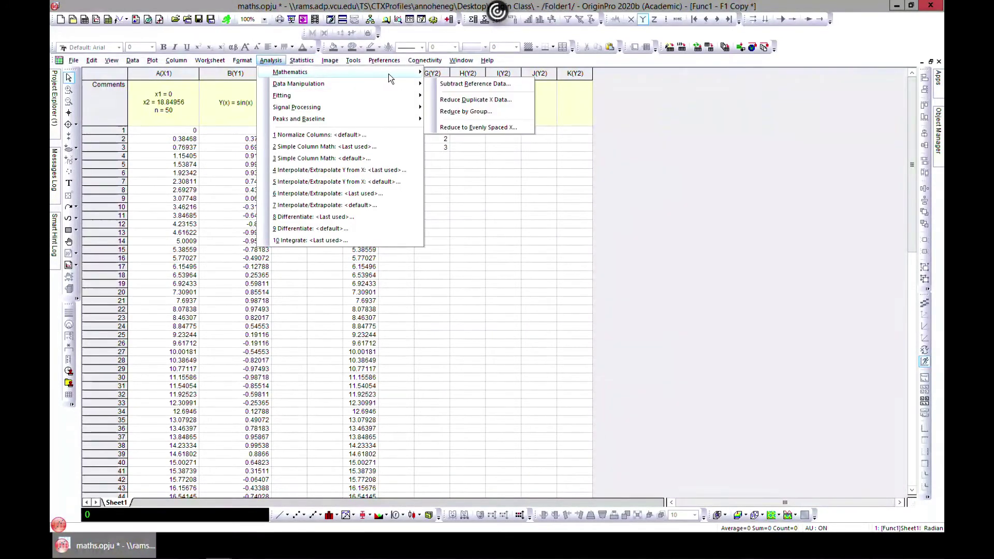
mouse_move(388, 73)
mouse_move(530, 171)
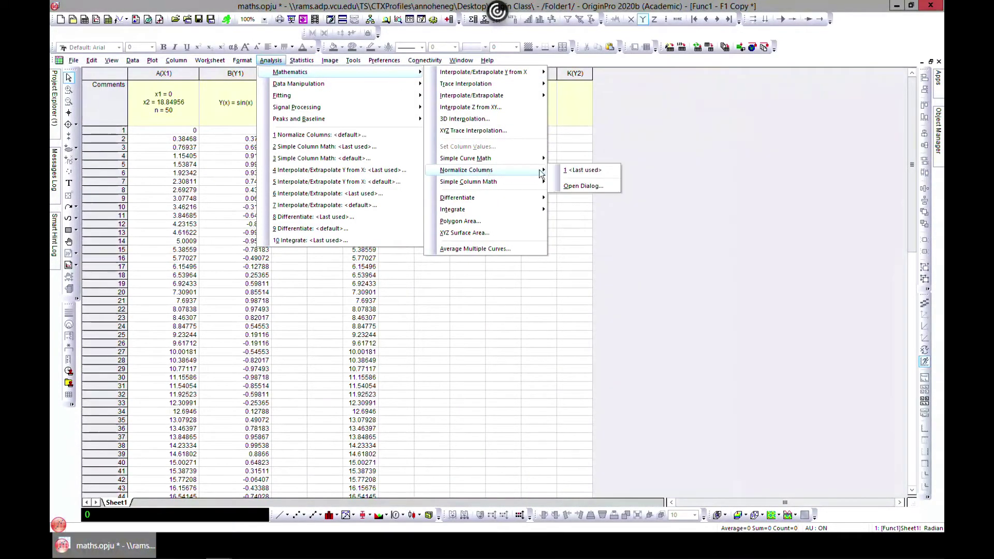
left_click(579, 186)
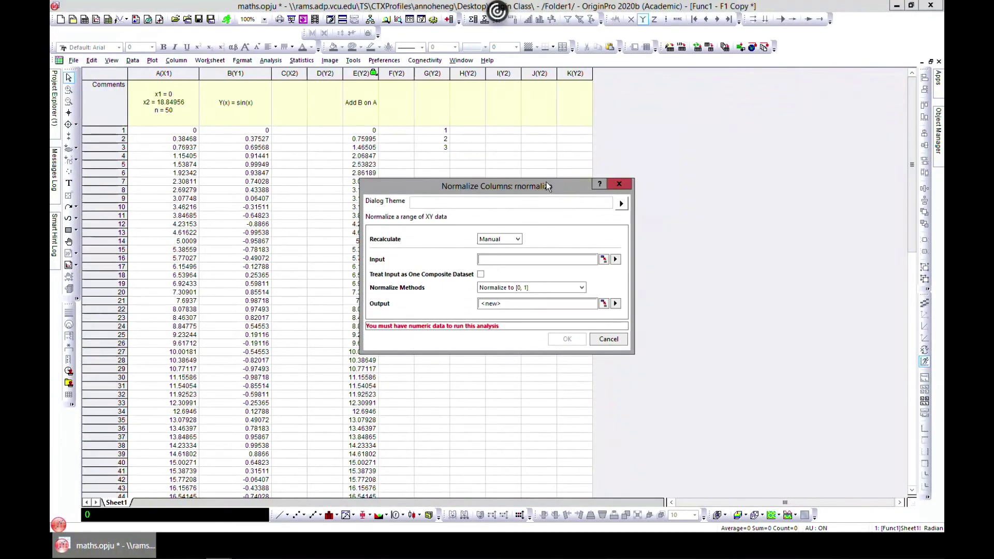
left_click_drag(612, 171, 705, 142)
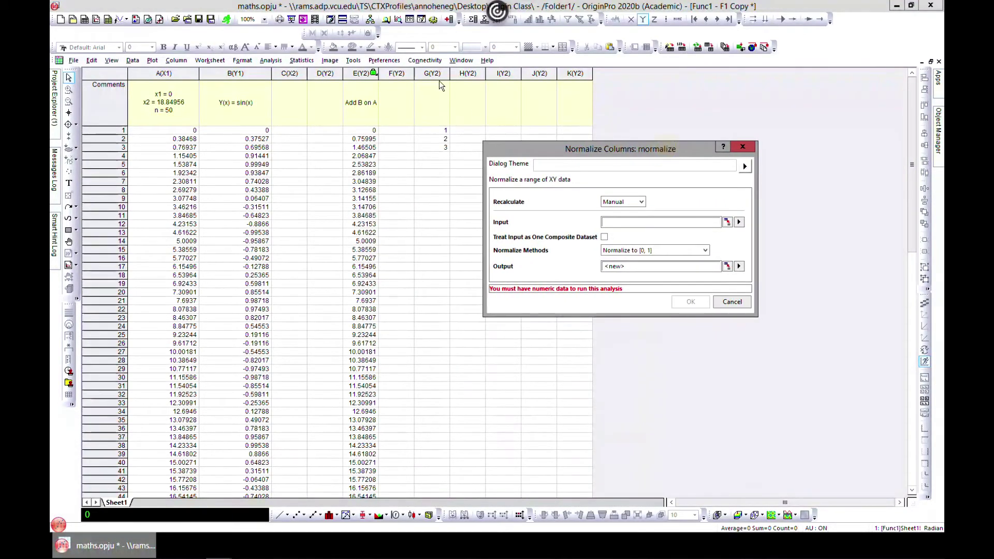
Step: Normalize column G to [0, 1] with the output written to column H
left_click(739, 221)
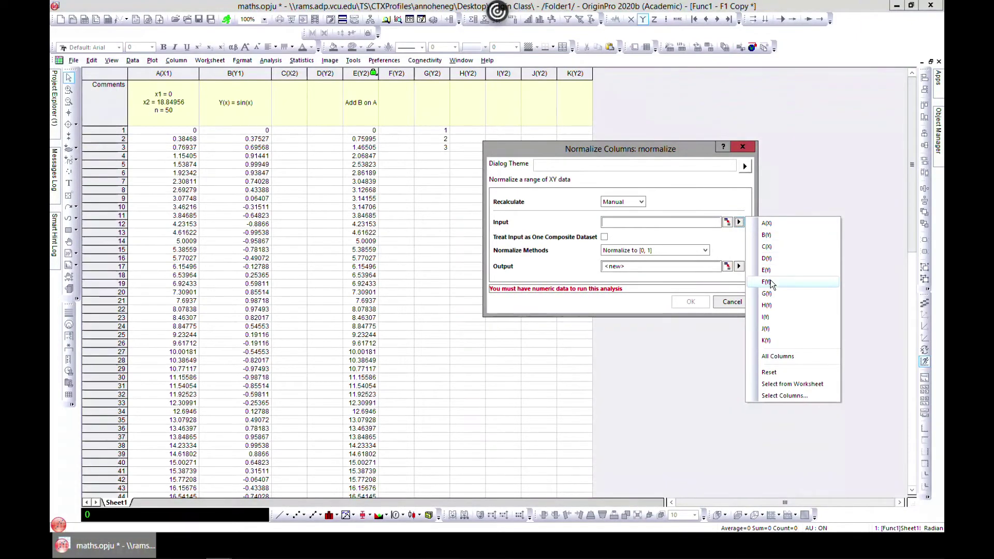
left_click(768, 294)
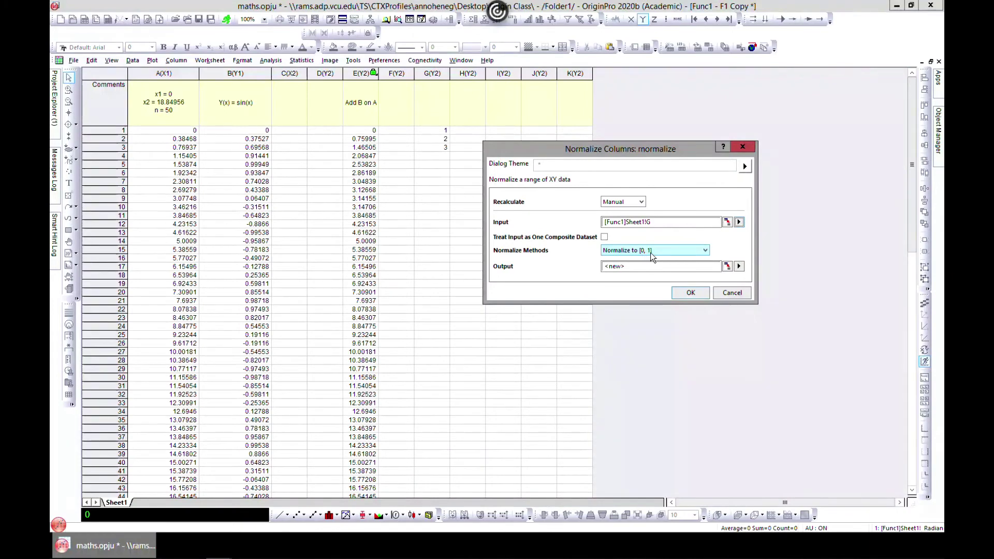
left_click(706, 251)
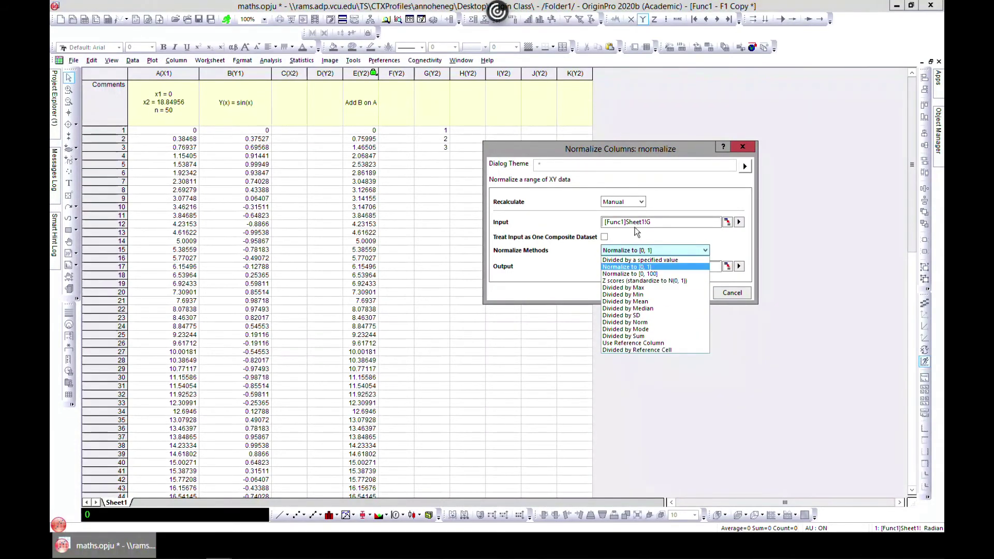
left_click(702, 244)
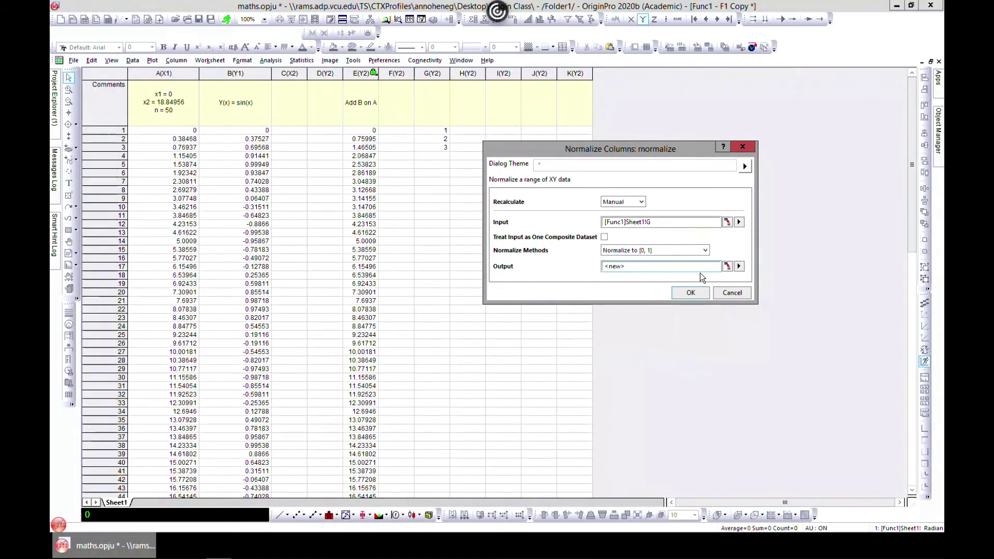
left_click(739, 266)
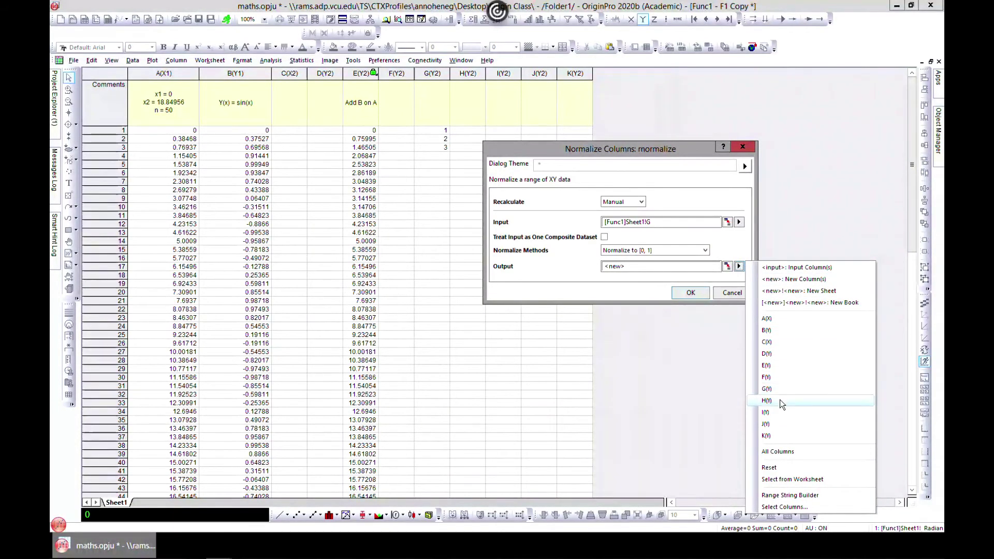
left_click(766, 400)
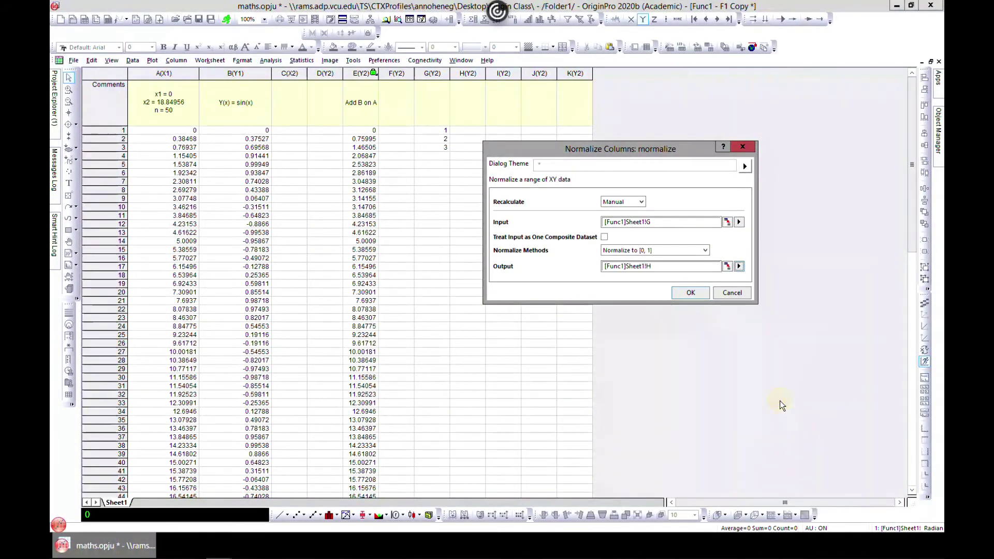
left_click(691, 293)
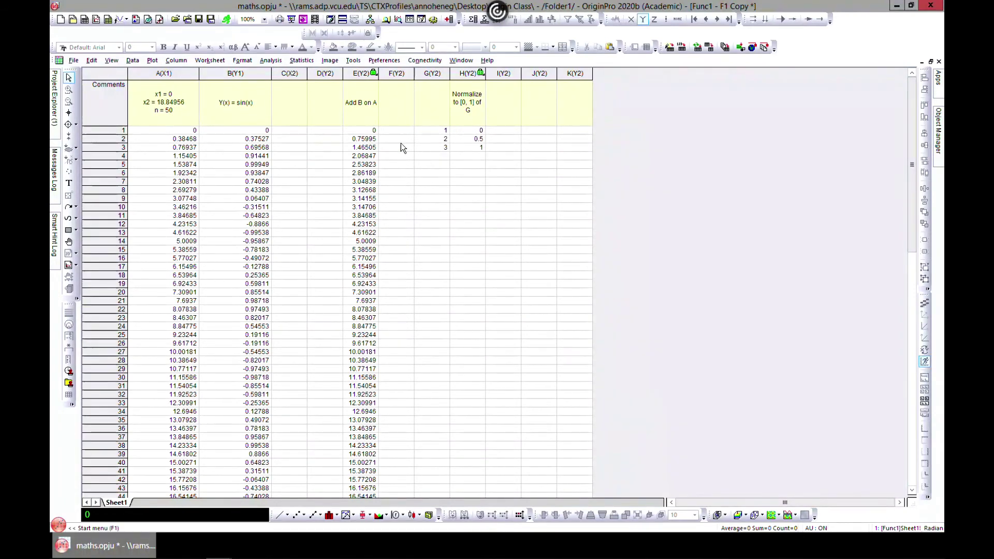
left_click(270, 60)
mouse_move(331, 69)
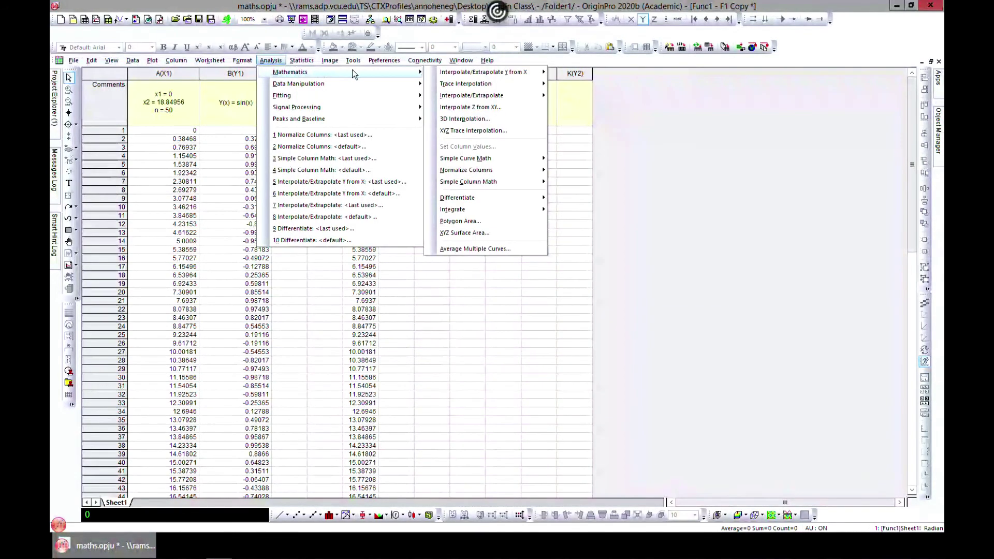
mouse_move(481, 186)
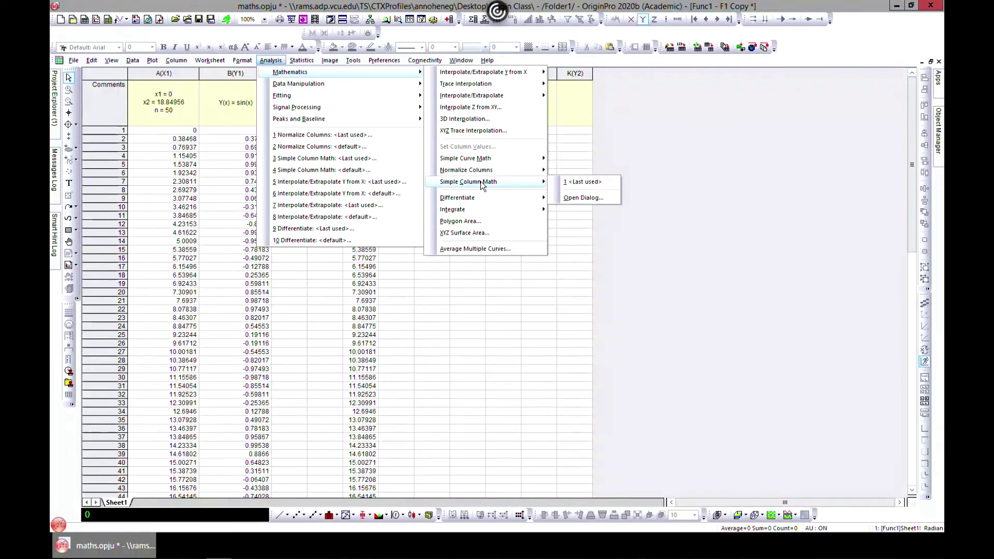
mouse_move(512, 157)
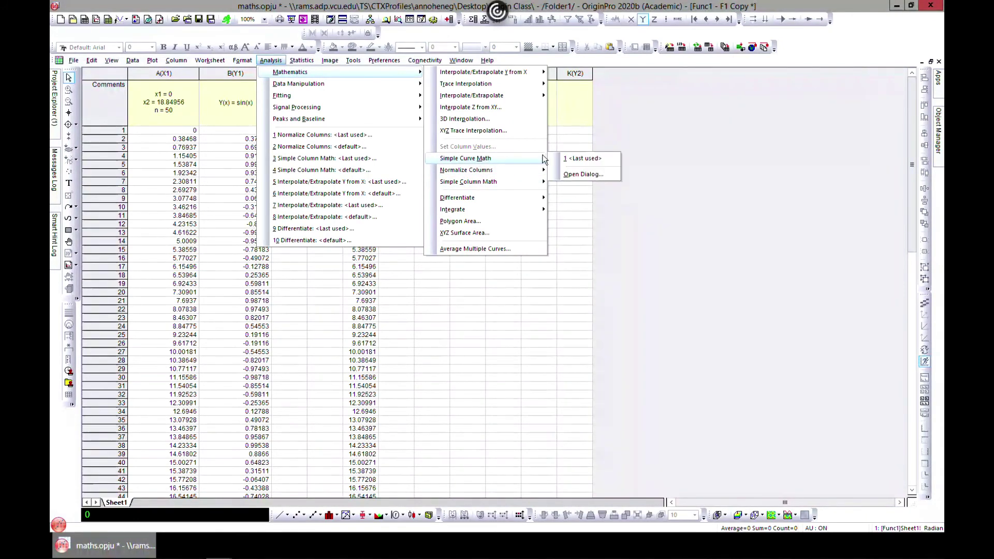
left_click(584, 176)
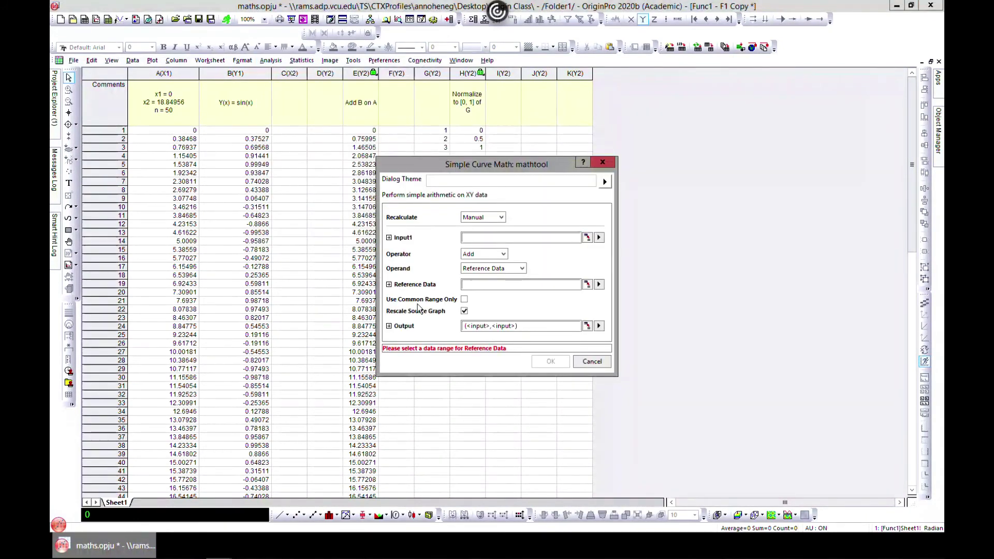
left_click_drag(414, 164, 468, 134)
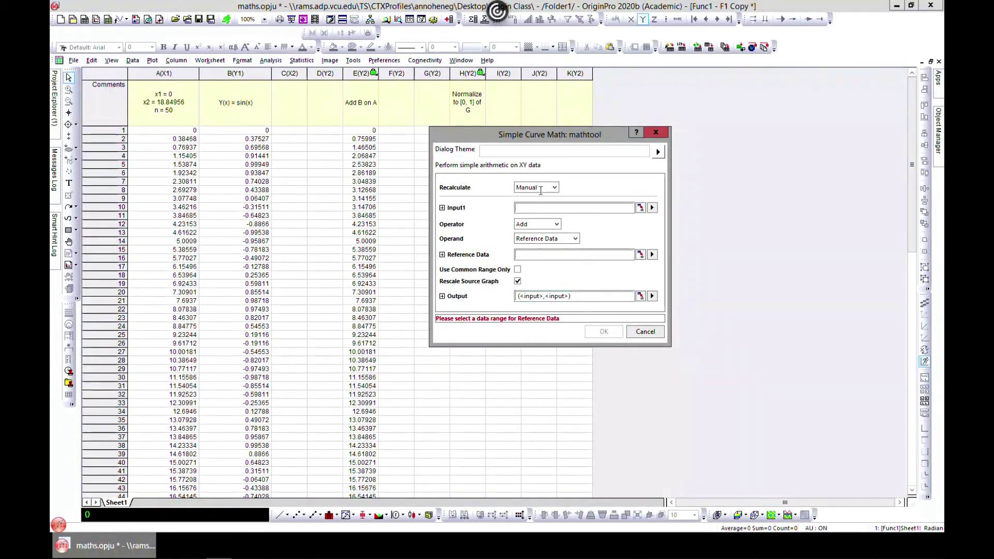
left_click(653, 132)
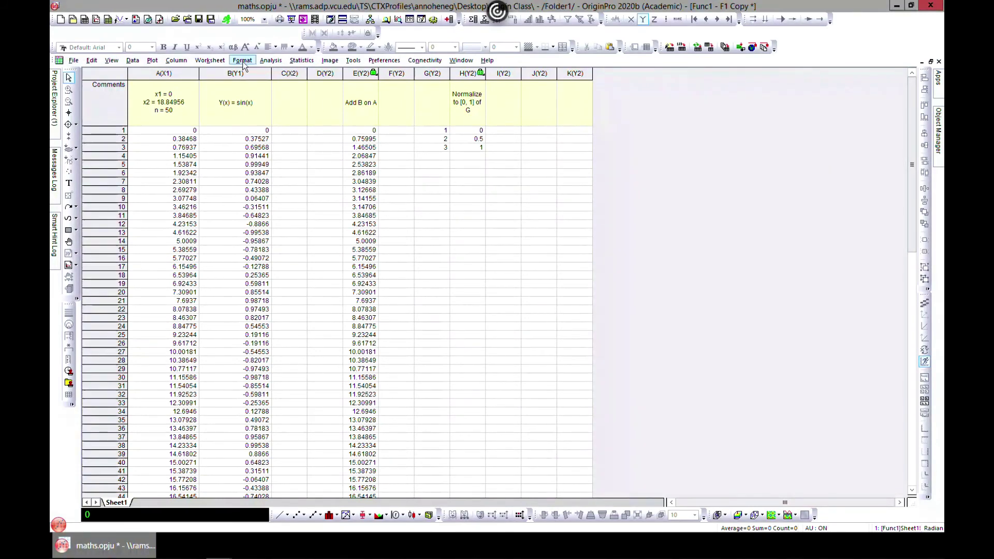
Step: Select column B and open Column > Set Column Values for it
left_click(177, 60)
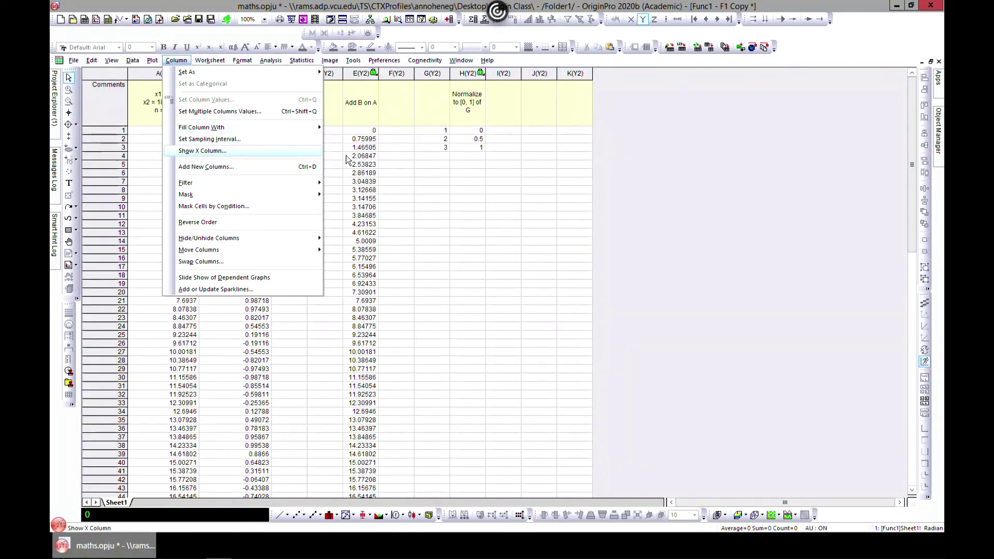
left_click(387, 161)
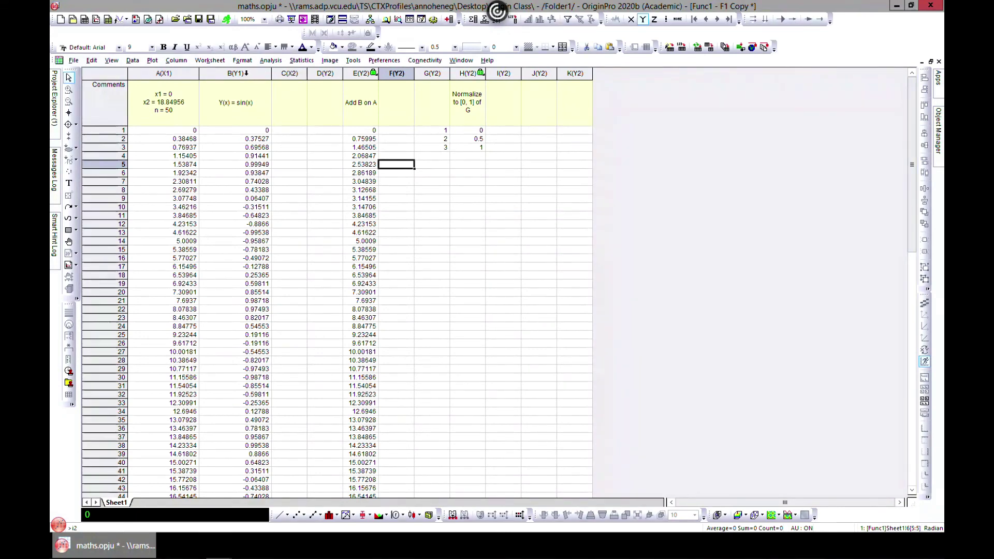
left_click(242, 73)
left_click(179, 61)
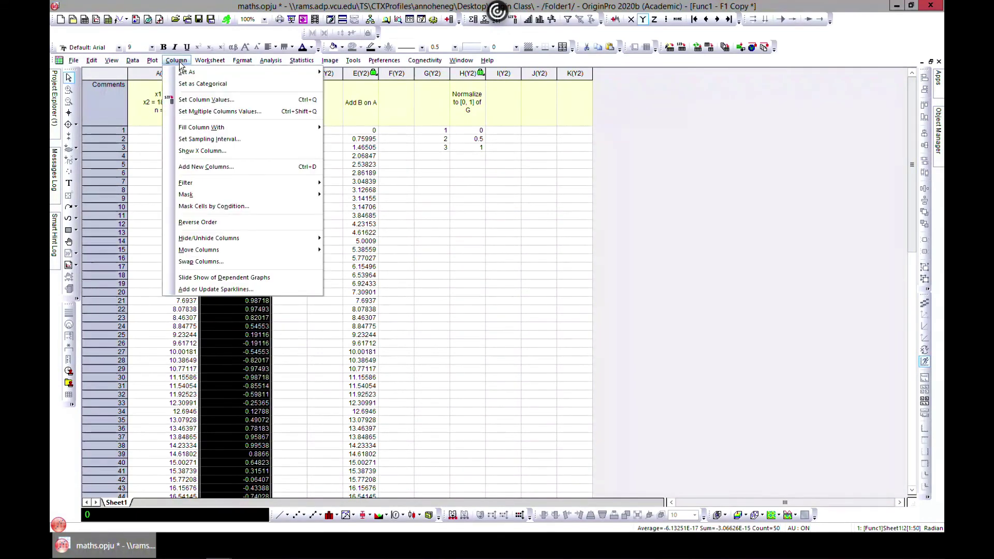
left_click(216, 102)
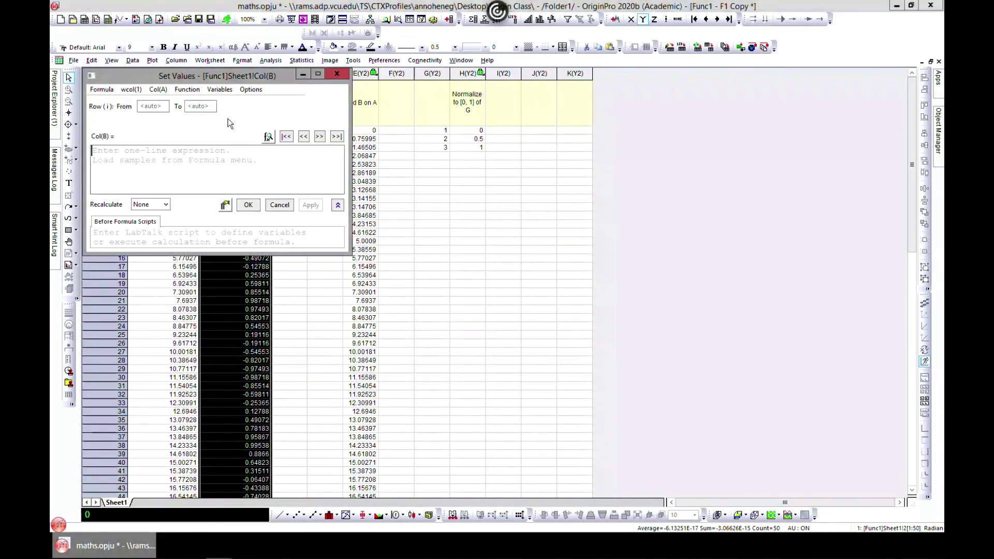